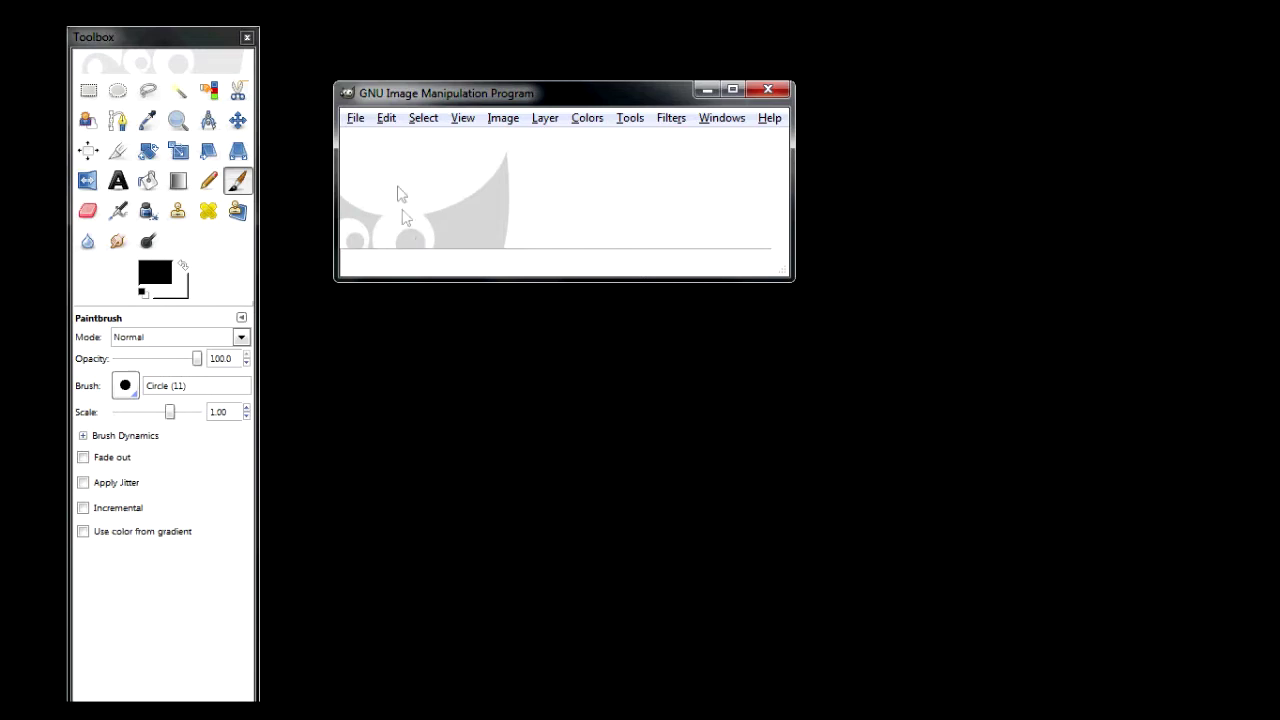
Open the portrait photo_man 2.jpg and choose the Free Select tool.
{"action": "left_click", "coordinate": [354, 120]}
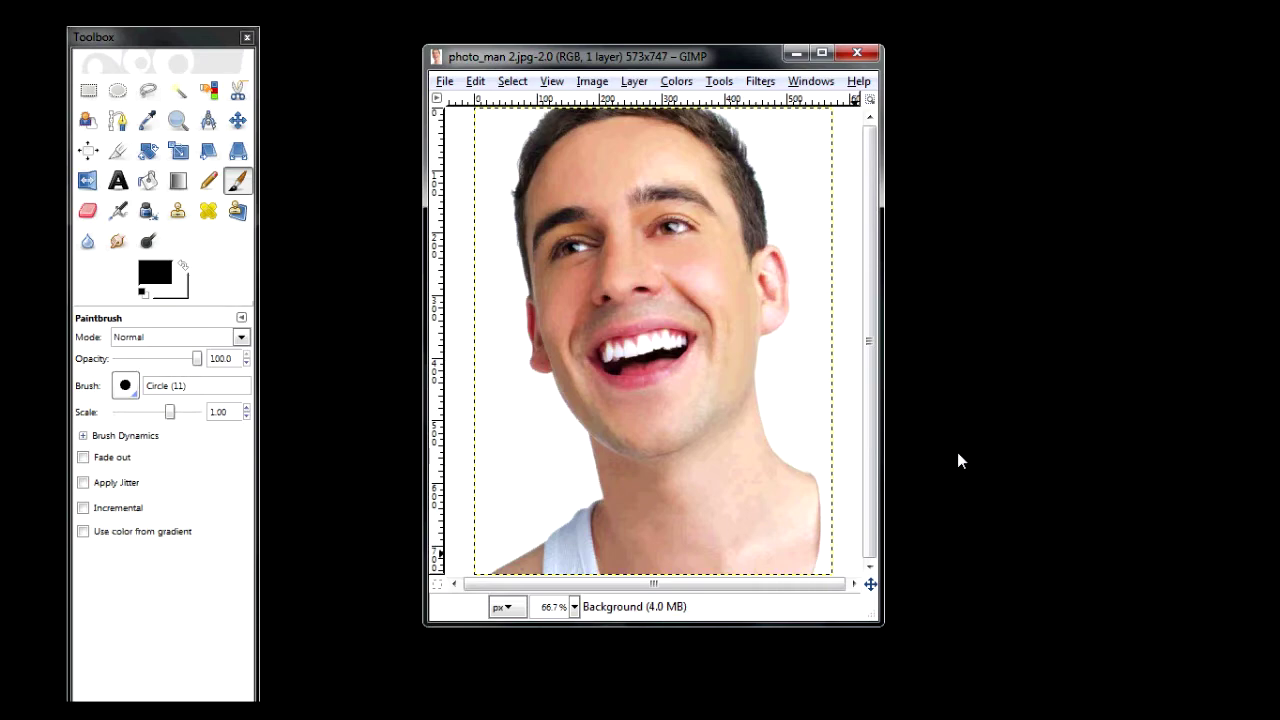
{"action": "left_click", "coordinate": [148, 91]}
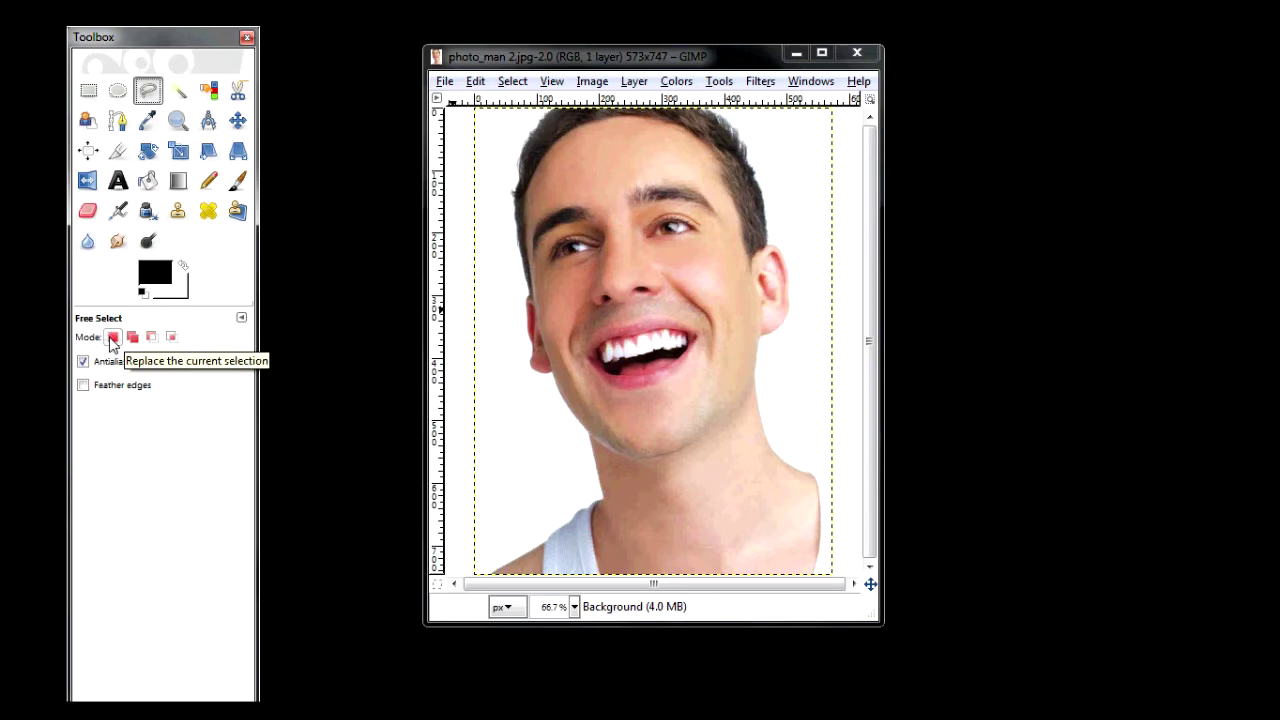
Turn on Feather edges with a radius of 5 for the freehand face selection.
{"action": "left_click", "coordinate": [83, 385]}
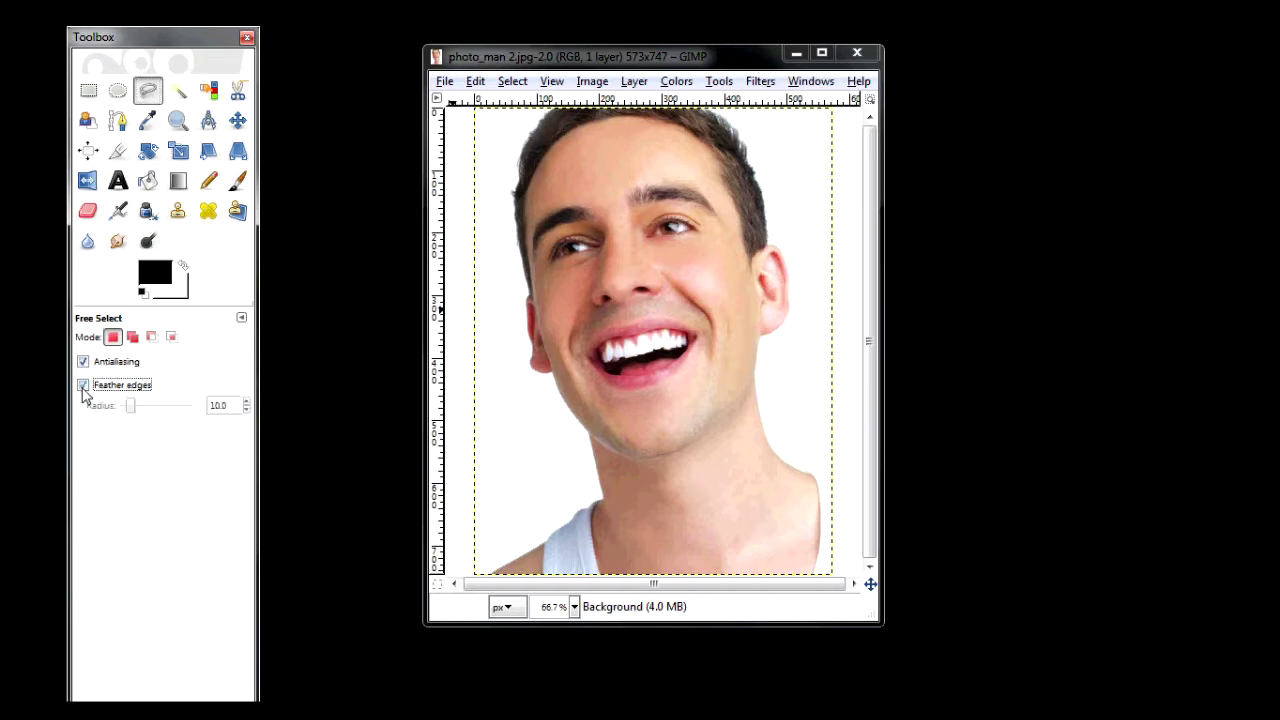
{"action": "double_click", "coordinate": [224, 405]}
{"action": "type", "text": "5"}
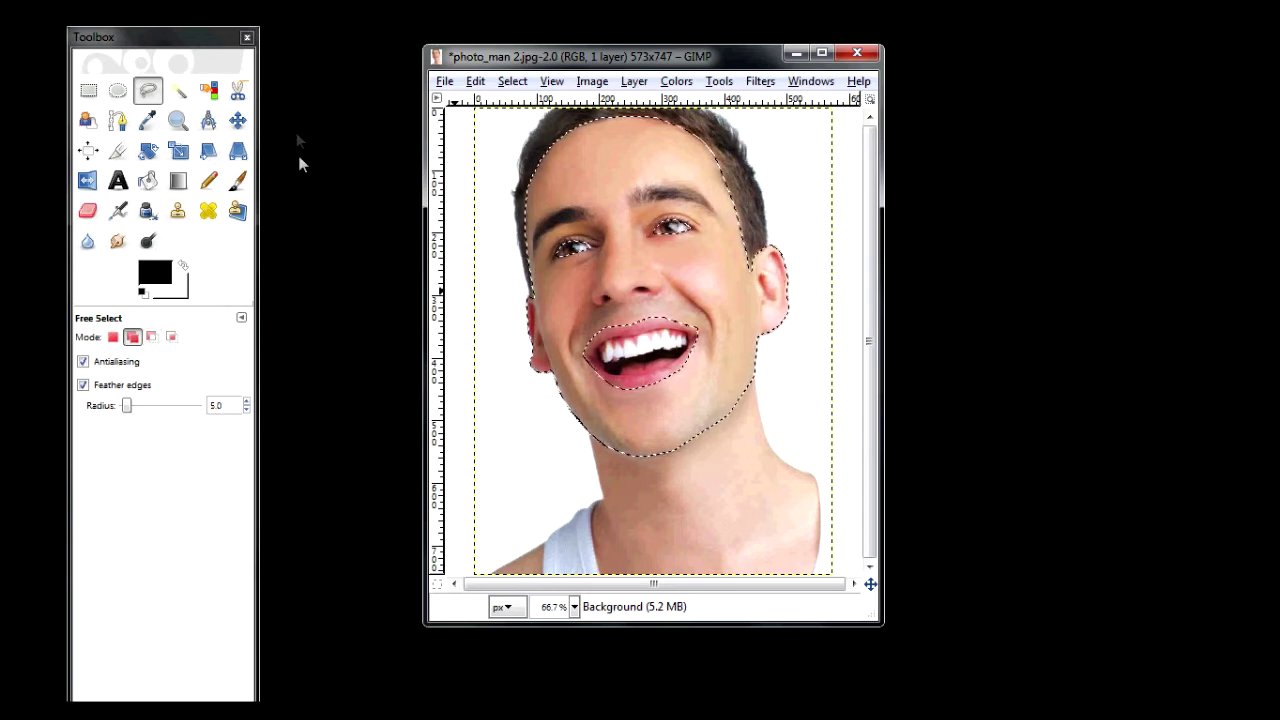
{"action": "left_click", "coordinate": [676, 81]}
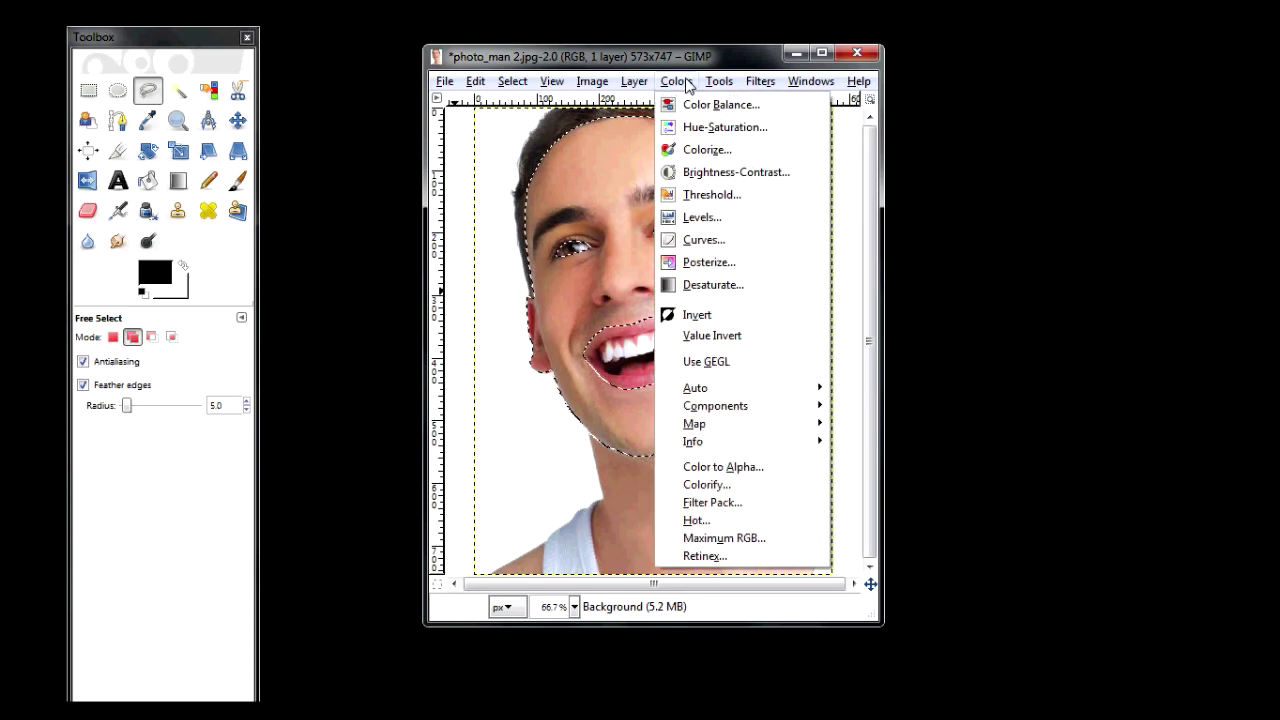
Colorize the selected face grey with Saturation 0 and Lightness 20.
{"action": "left_click", "coordinate": [705, 150]}
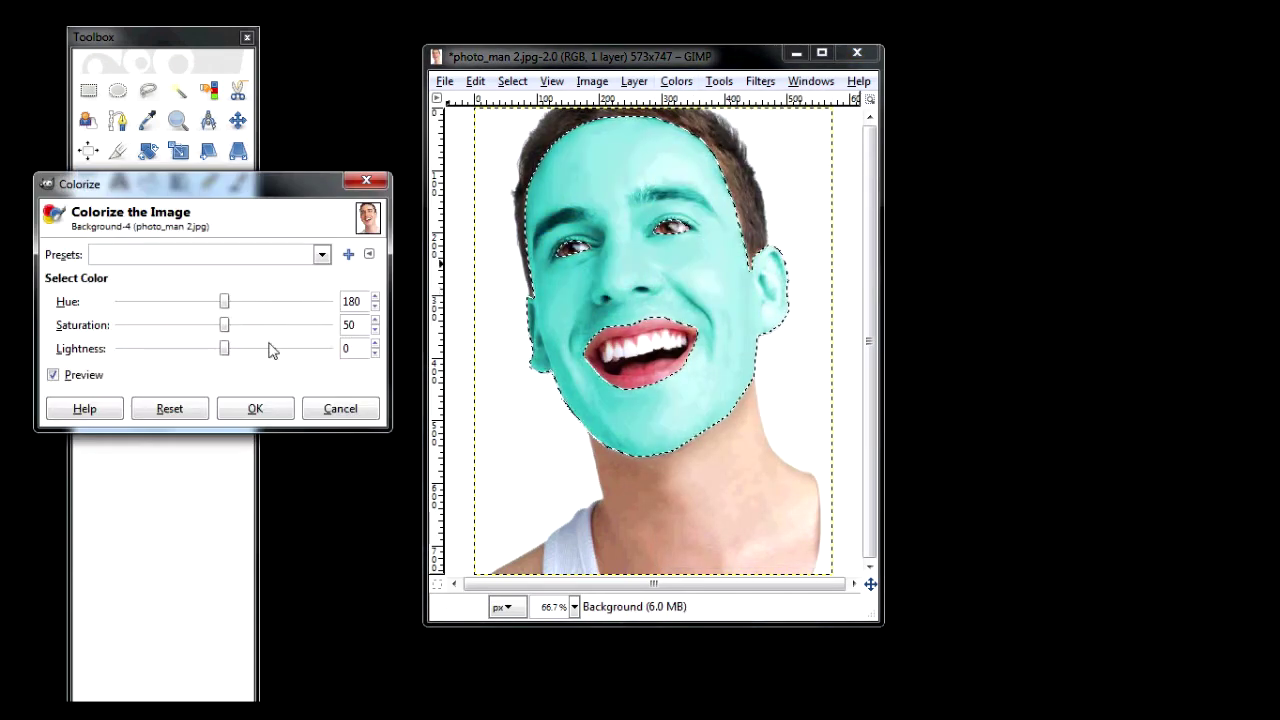
{"action": "left_click_drag", "start_coordinate": [223, 334], "coordinate": [95, 330]}
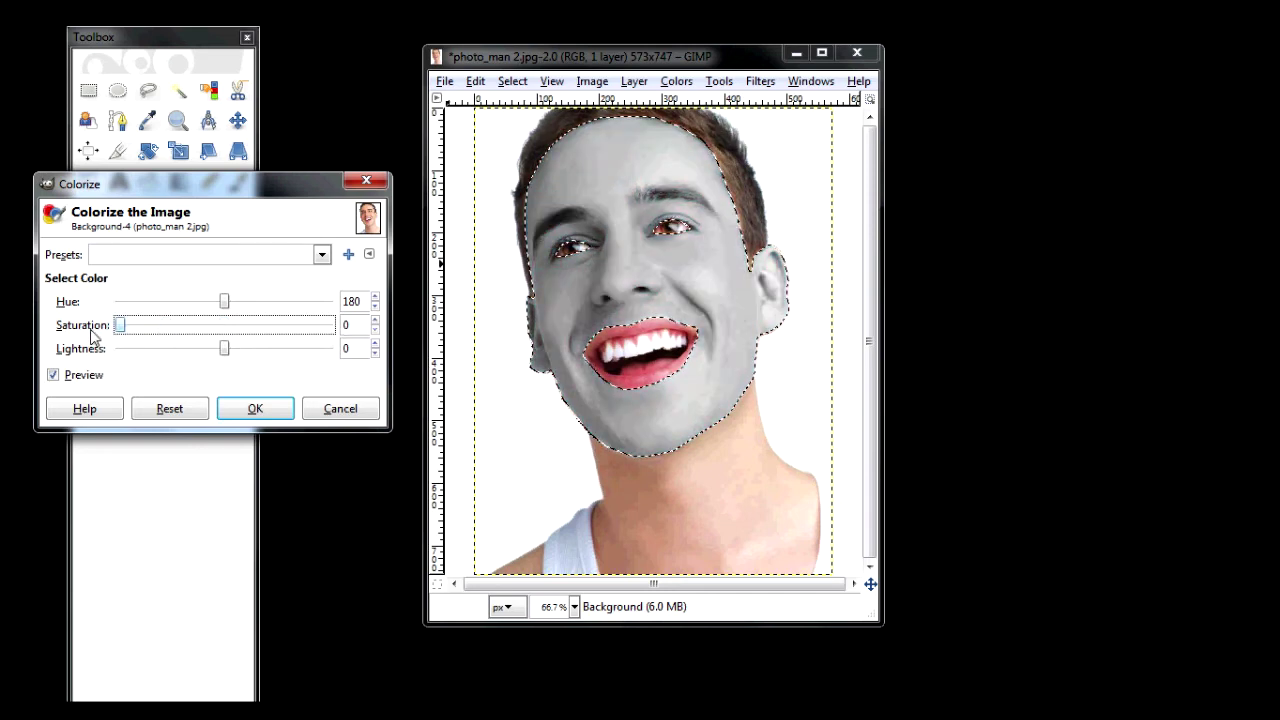
{"action": "left_click_drag", "start_coordinate": [227, 352], "coordinate": [249, 354]}
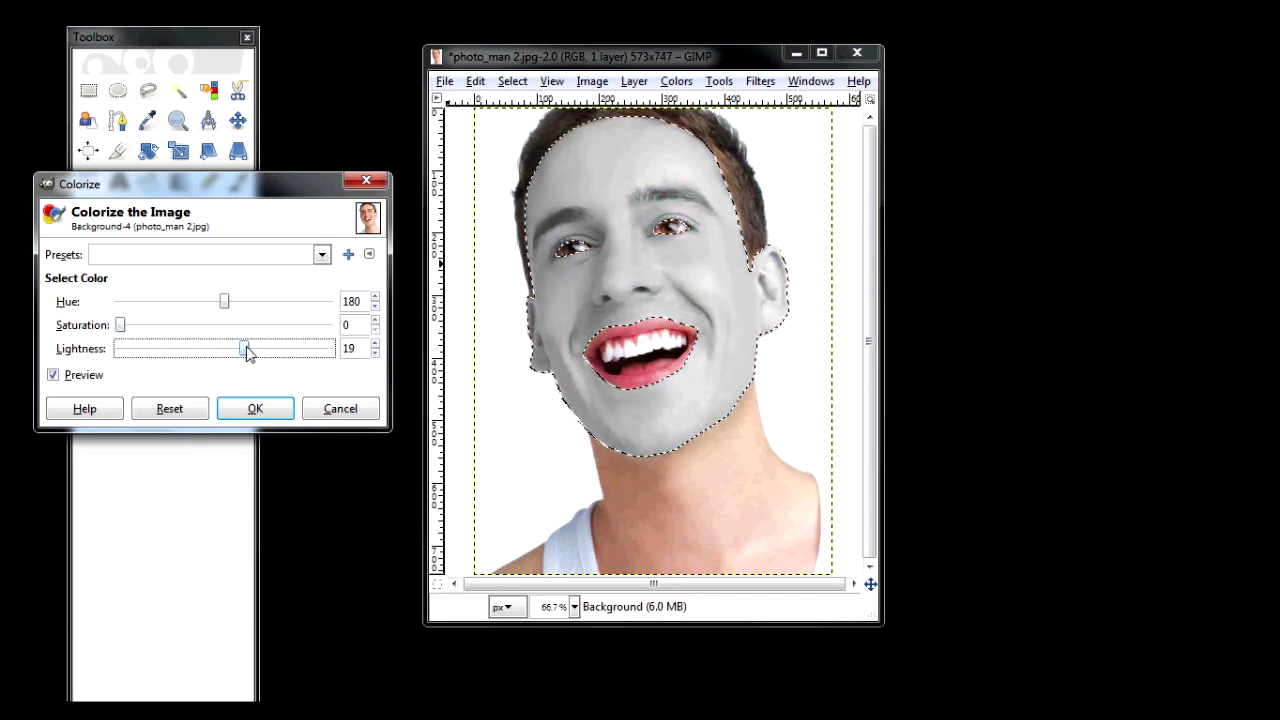
{"action": "left_click", "coordinate": [255, 408]}
{"action": "left_click", "coordinate": [512, 81]}
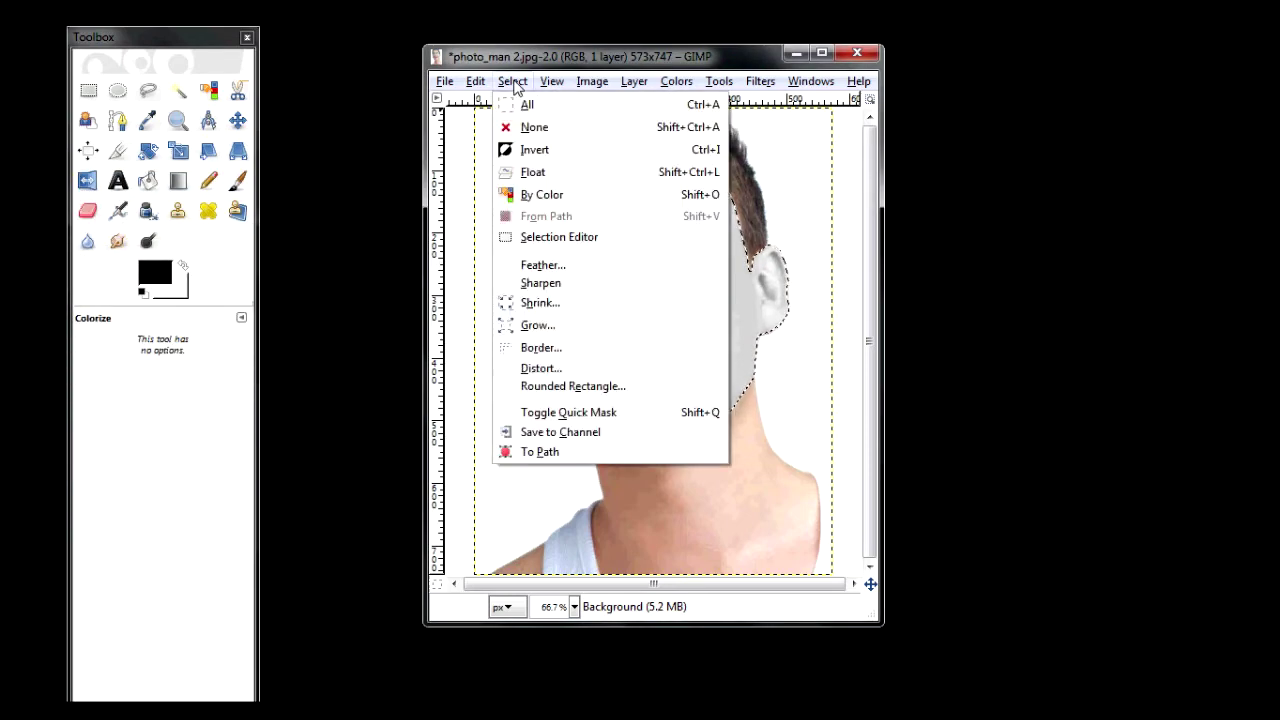
Clear the face selection with Select > None.
{"action": "left_click", "coordinate": [528, 132]}
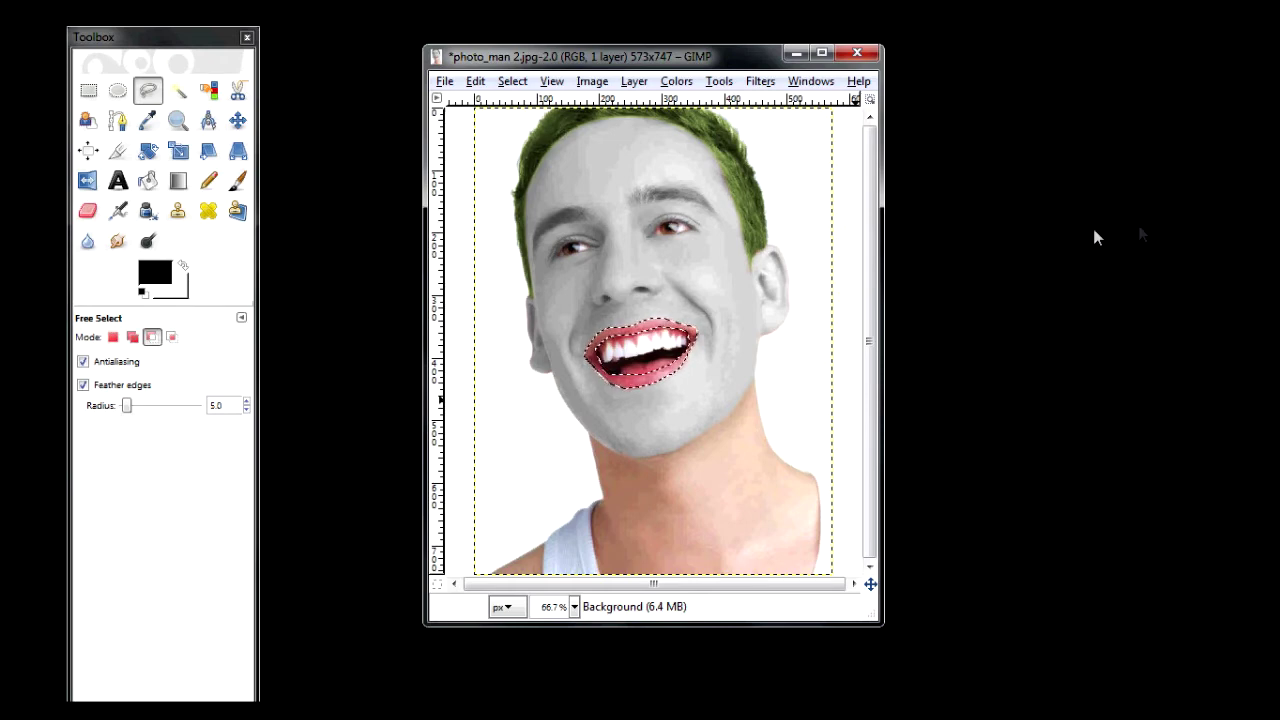
Colorize the selected lips with Hue 360 and Saturation 91.
{"action": "left_click", "coordinate": [678, 82]}
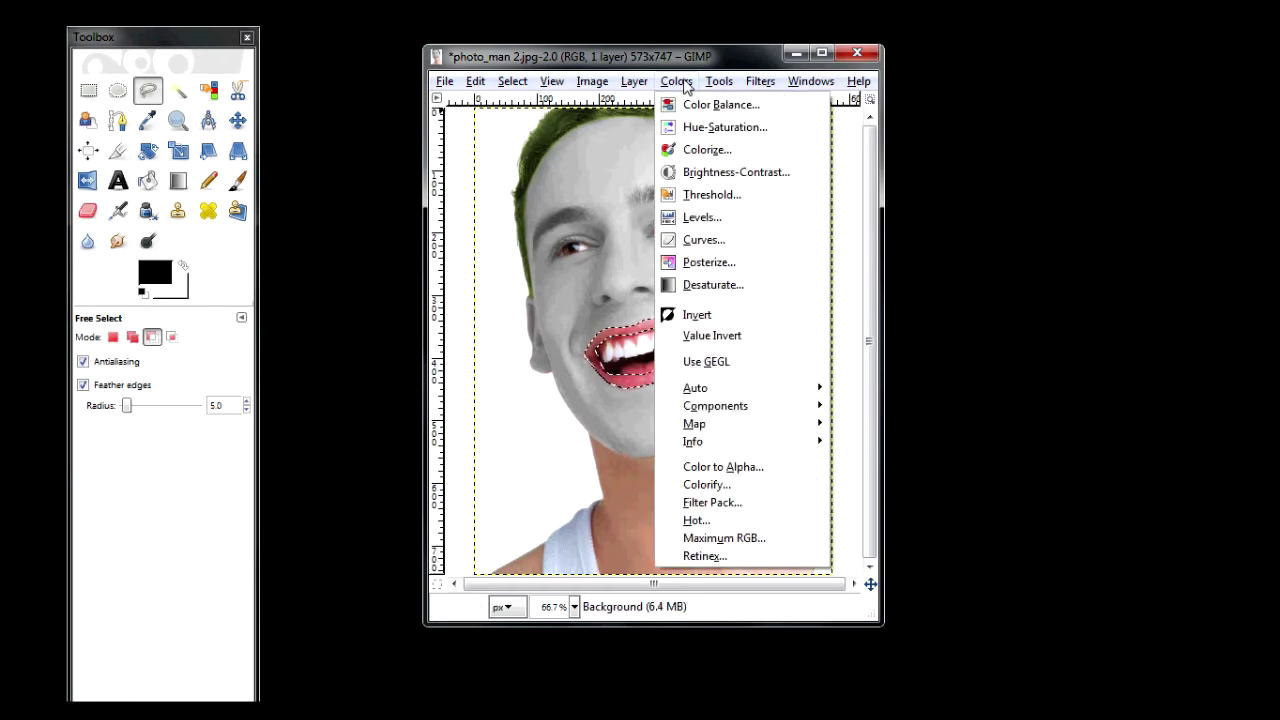
{"action": "left_click", "coordinate": [712, 150]}
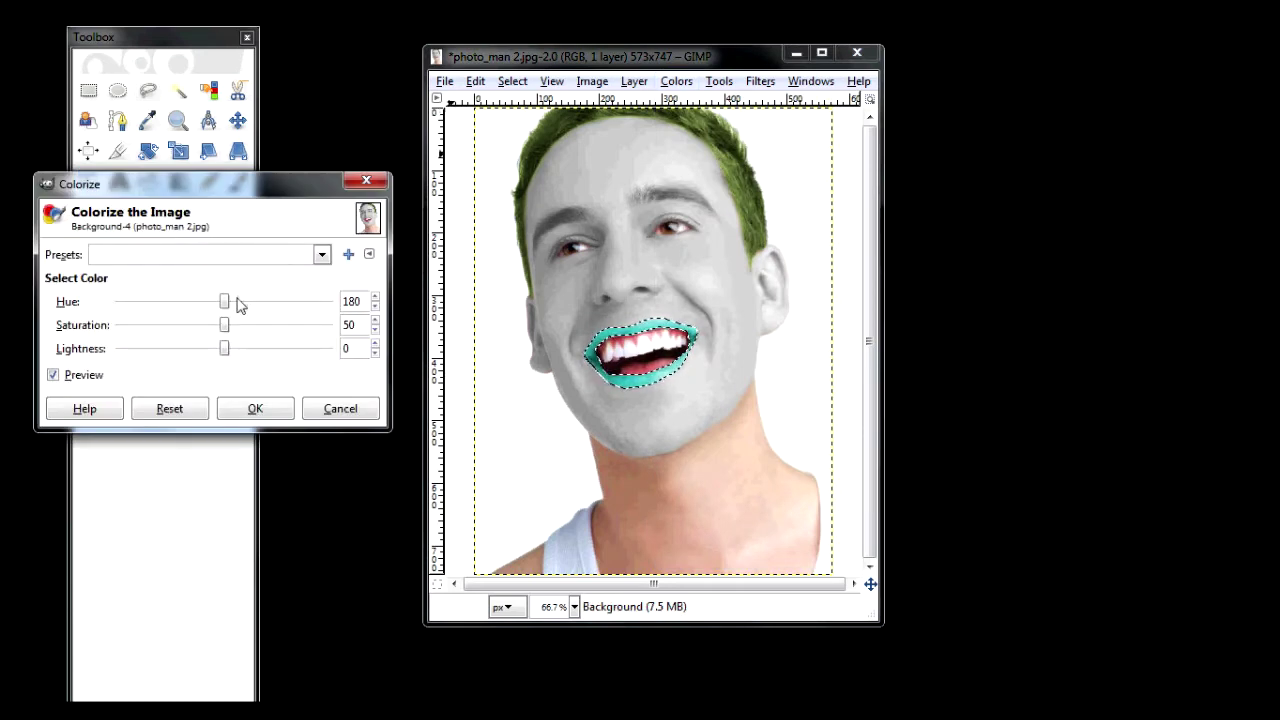
{"action": "left_click_drag", "start_coordinate": [228, 303], "coordinate": [331, 303]}
{"action": "left_click_drag", "start_coordinate": [226, 328], "coordinate": [315, 338]}
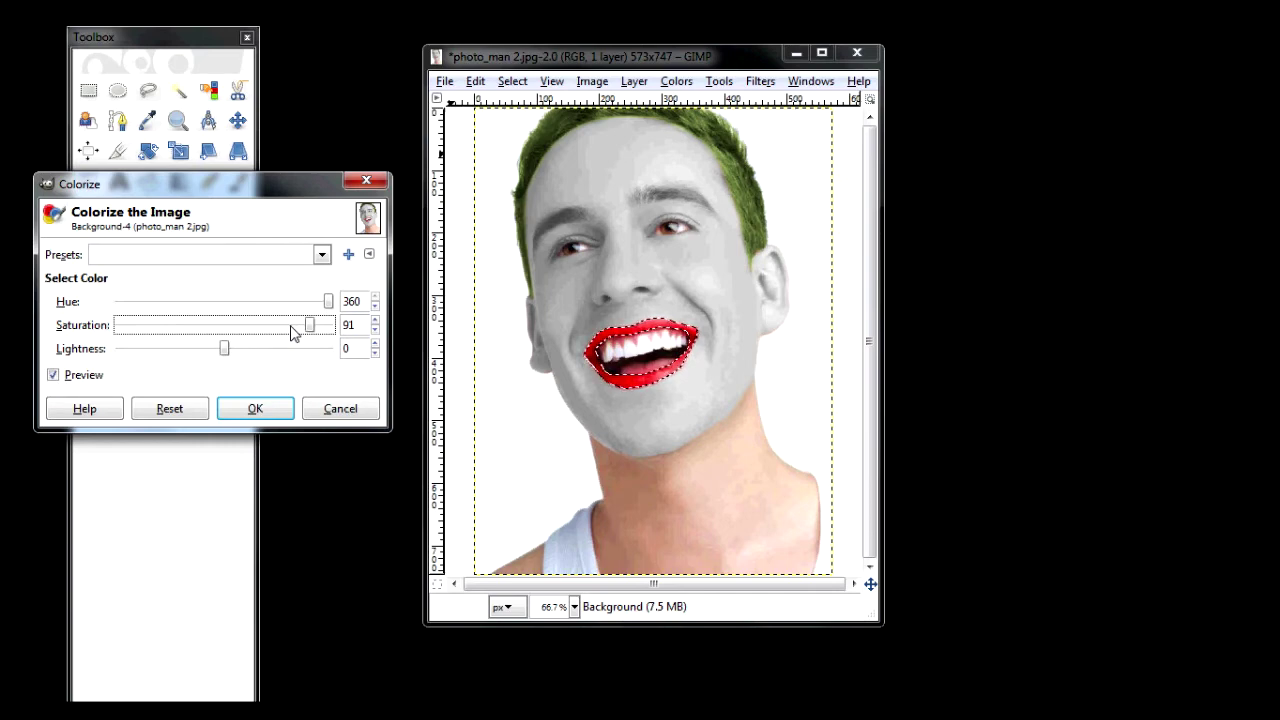
{"action": "left_click", "coordinate": [272, 406]}
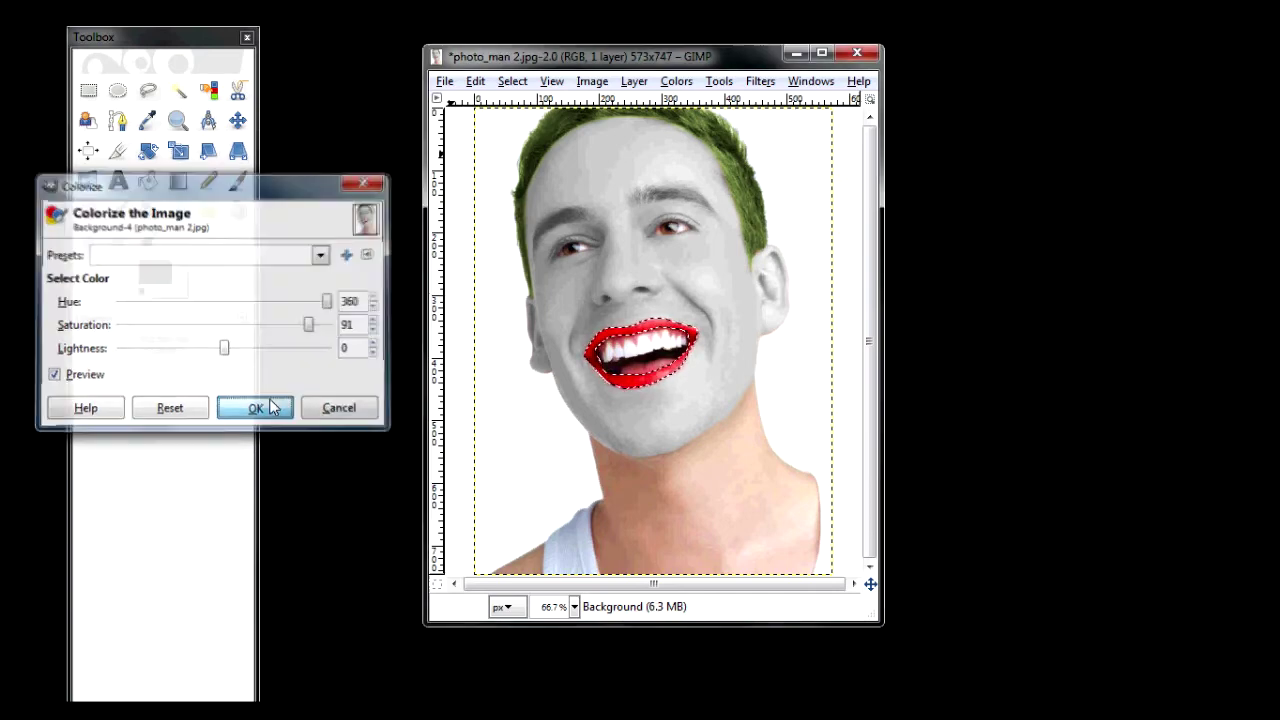
Deselect the lips, switch to Smudge, and zoom in to 400% on the mouth.
{"action": "left_click", "coordinate": [521, 85]}
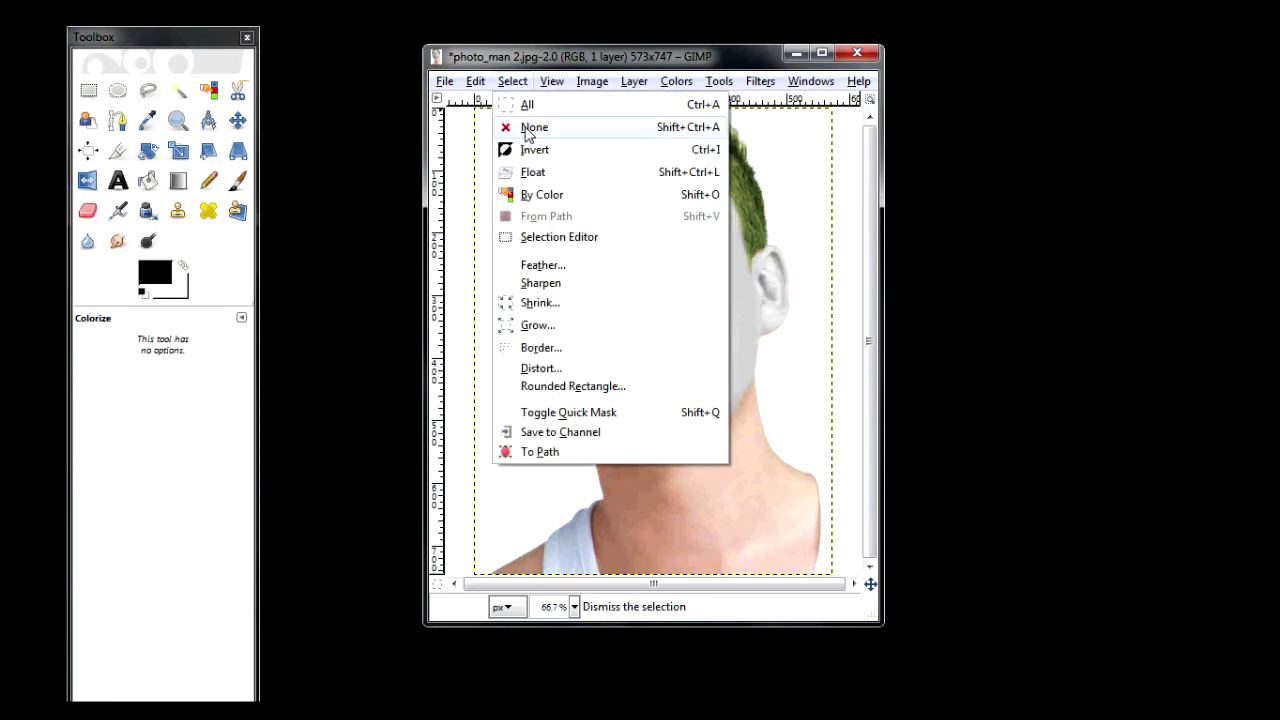
{"action": "left_click", "coordinate": [528, 128]}
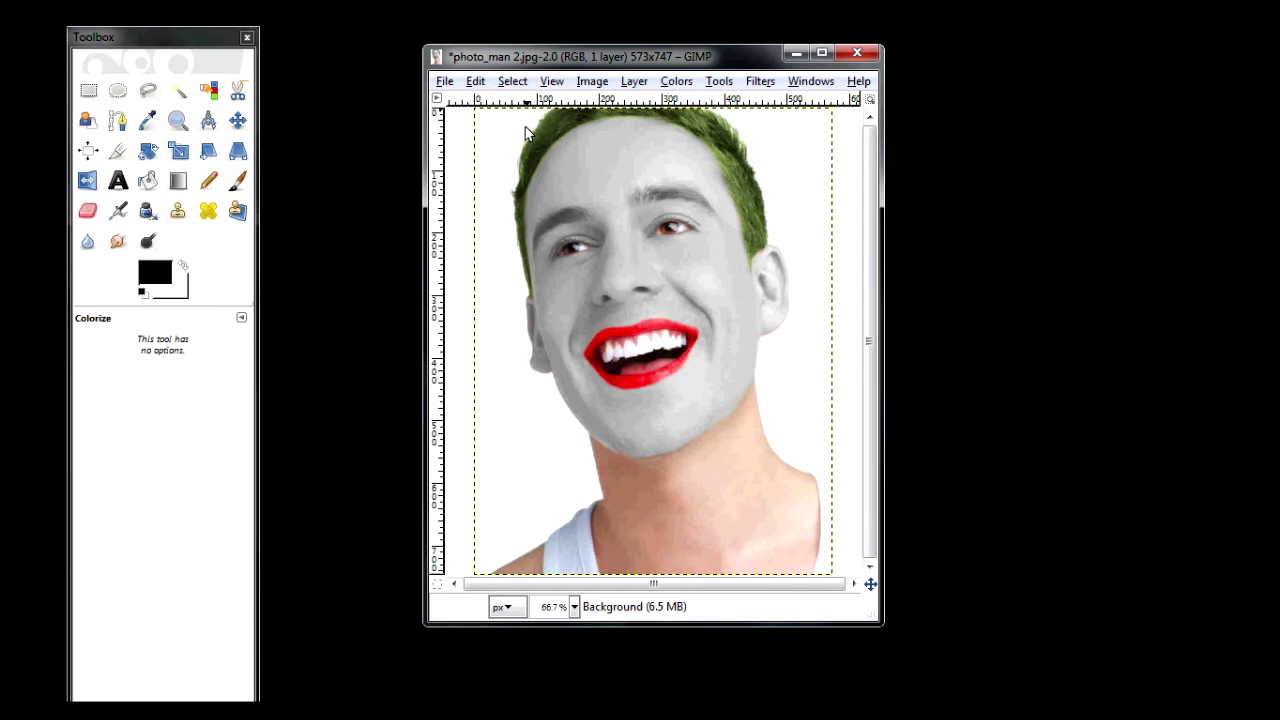
{"action": "left_click", "coordinate": [119, 240]}
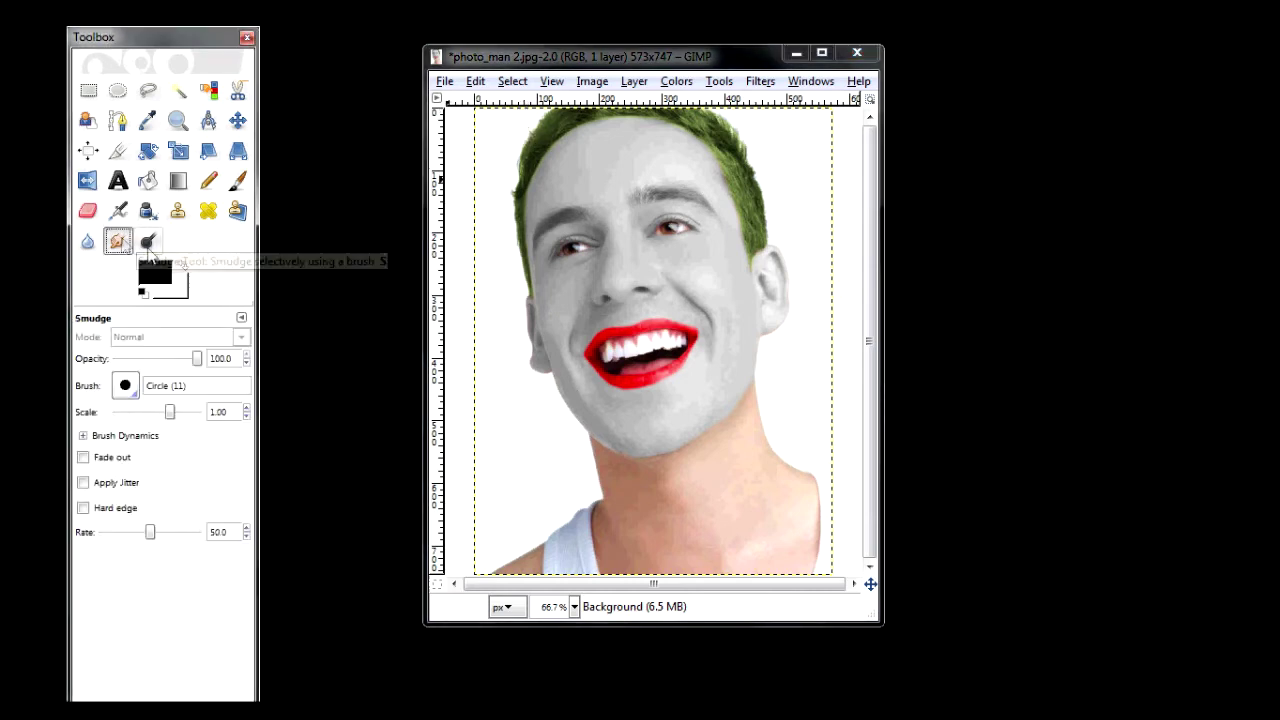
{"action": "left_click", "coordinate": [574, 607]}
{"action": "left_click", "coordinate": [564, 436]}
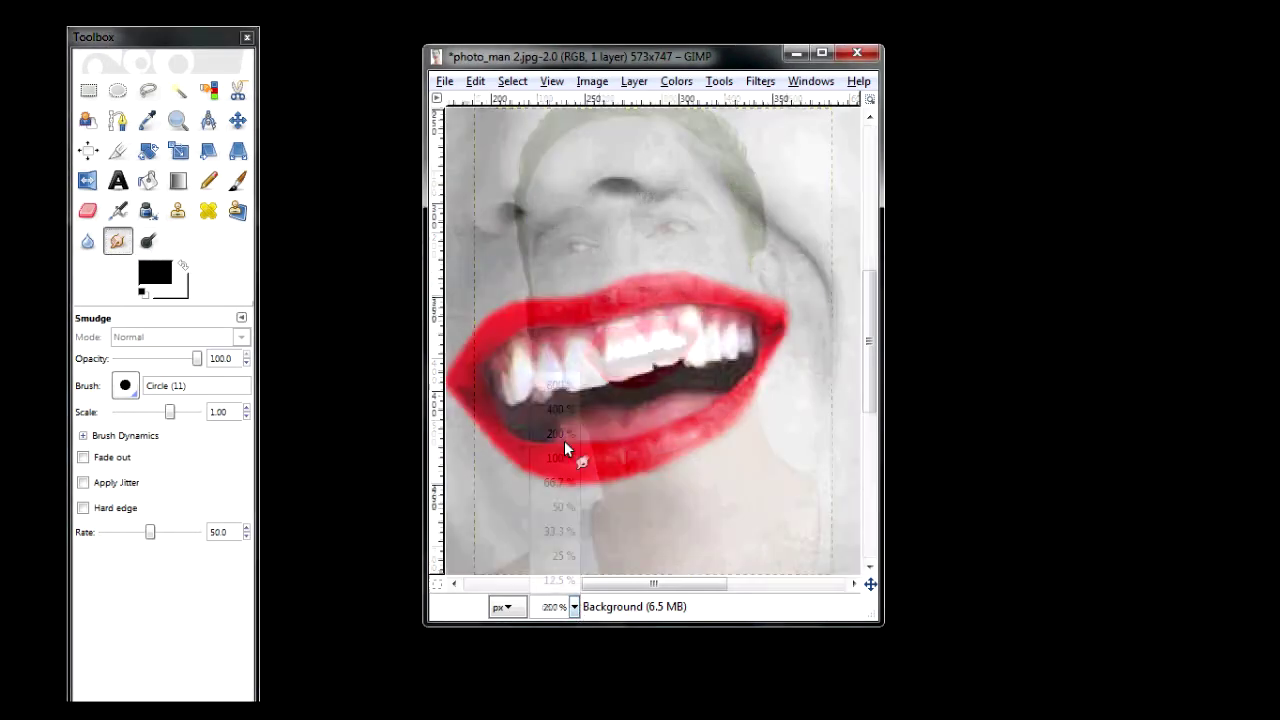
{"action": "left_click", "coordinate": [574, 607]}
{"action": "left_click", "coordinate": [560, 410]}
{"action": "left_click_drag", "start_coordinate": [628, 586], "coordinate": [560, 592]}
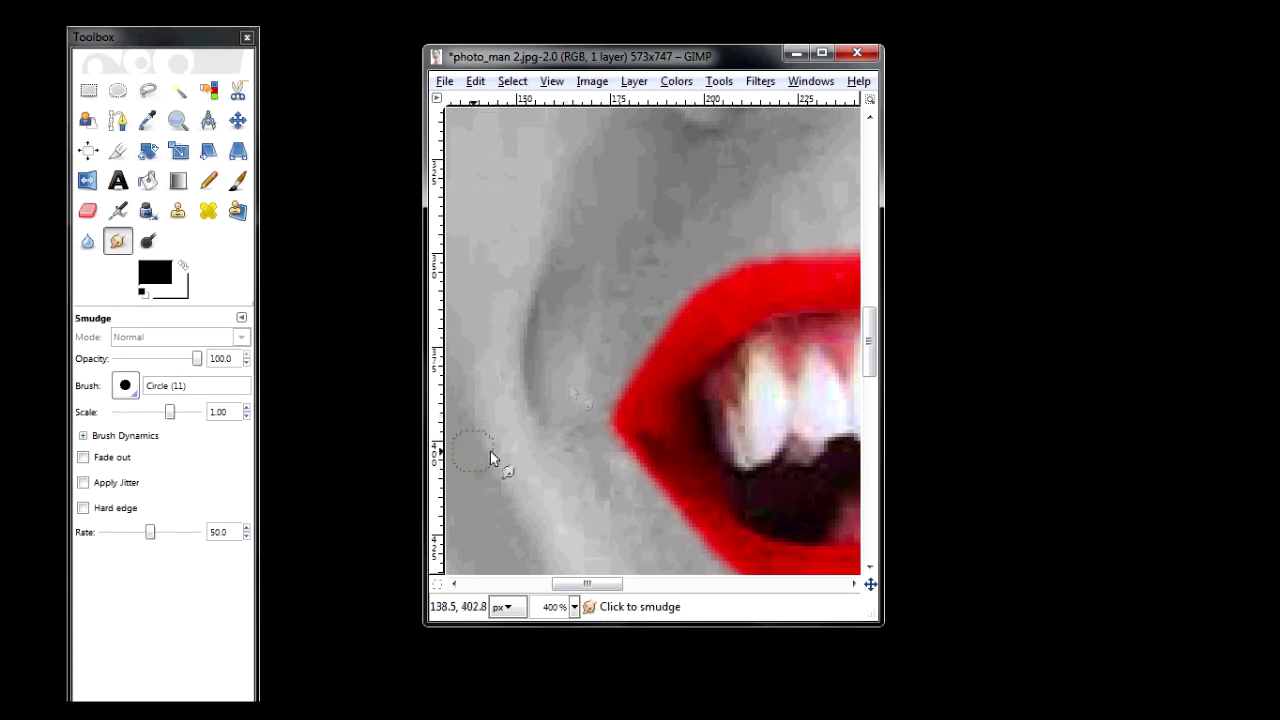
Set the Smudge brush scale to 0.90.
{"action": "left_click_drag", "start_coordinate": [169, 413], "coordinate": [160, 422]}
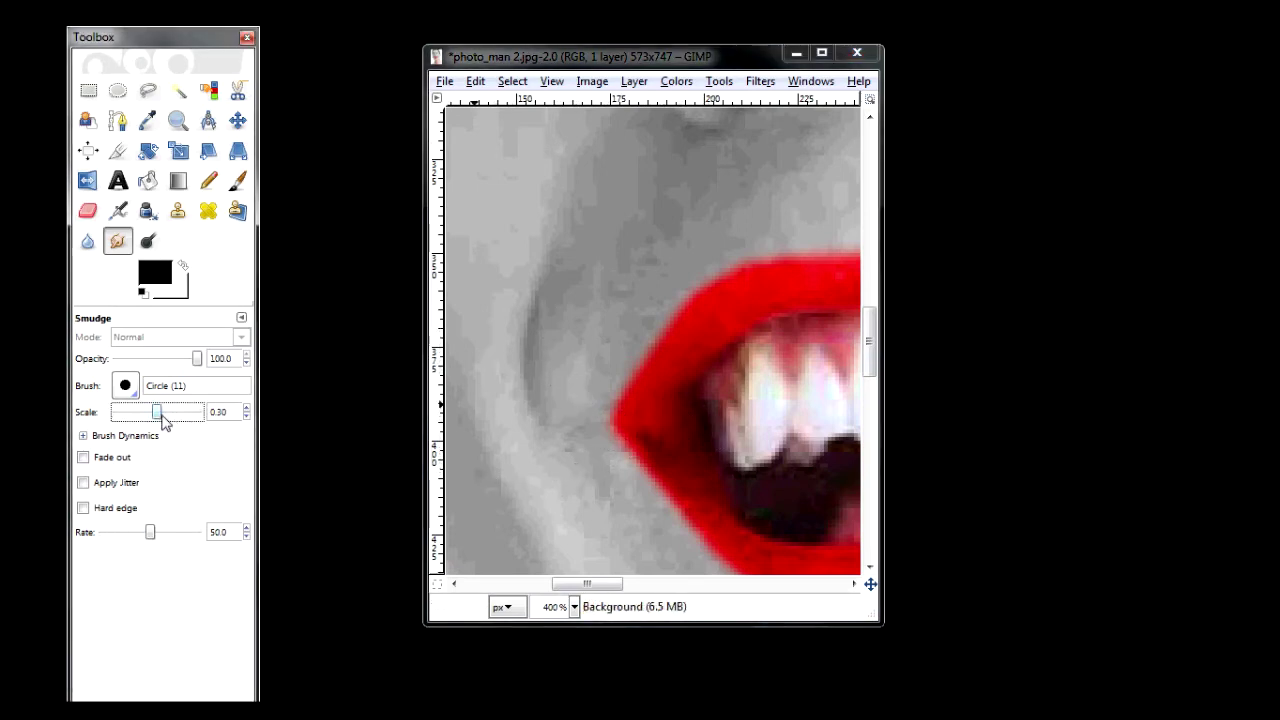
{"action": "left_click_drag", "start_coordinate": [164, 418], "coordinate": [170, 422]}
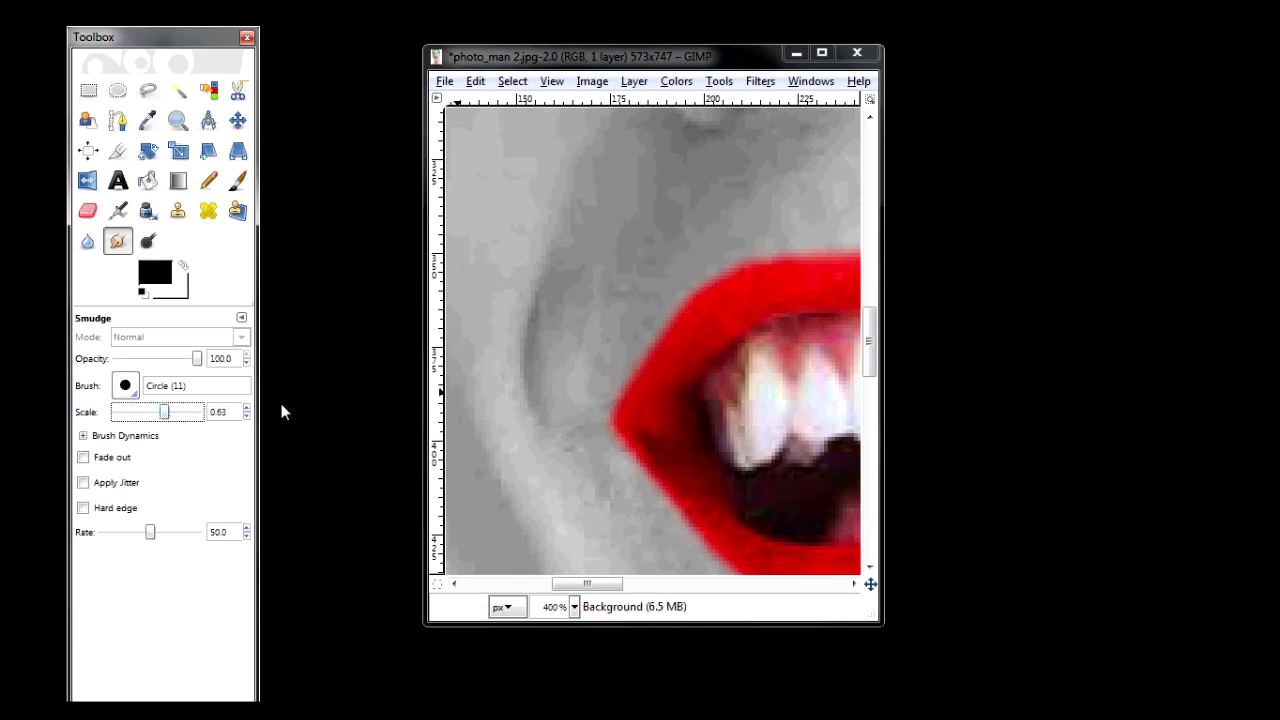
{"action": "left_click_drag", "start_coordinate": [166, 413], "coordinate": [180, 418]}
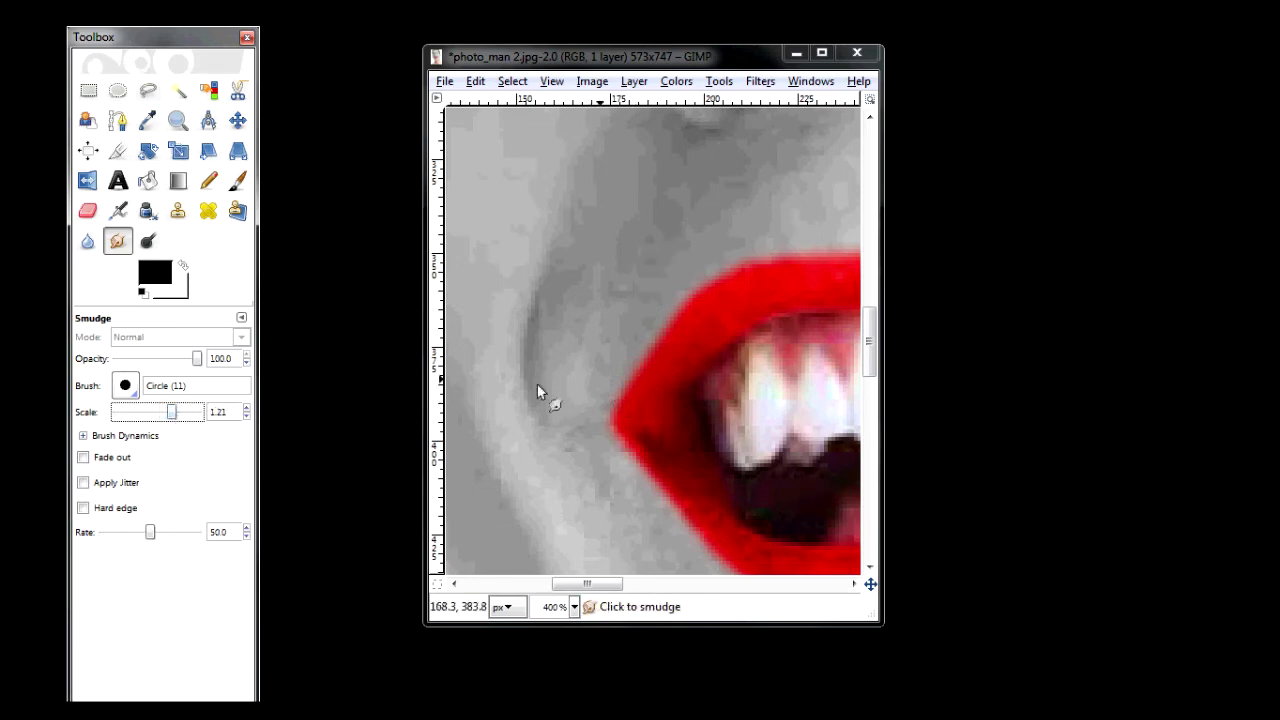
{"action": "left_click", "coordinate": [247, 416]}
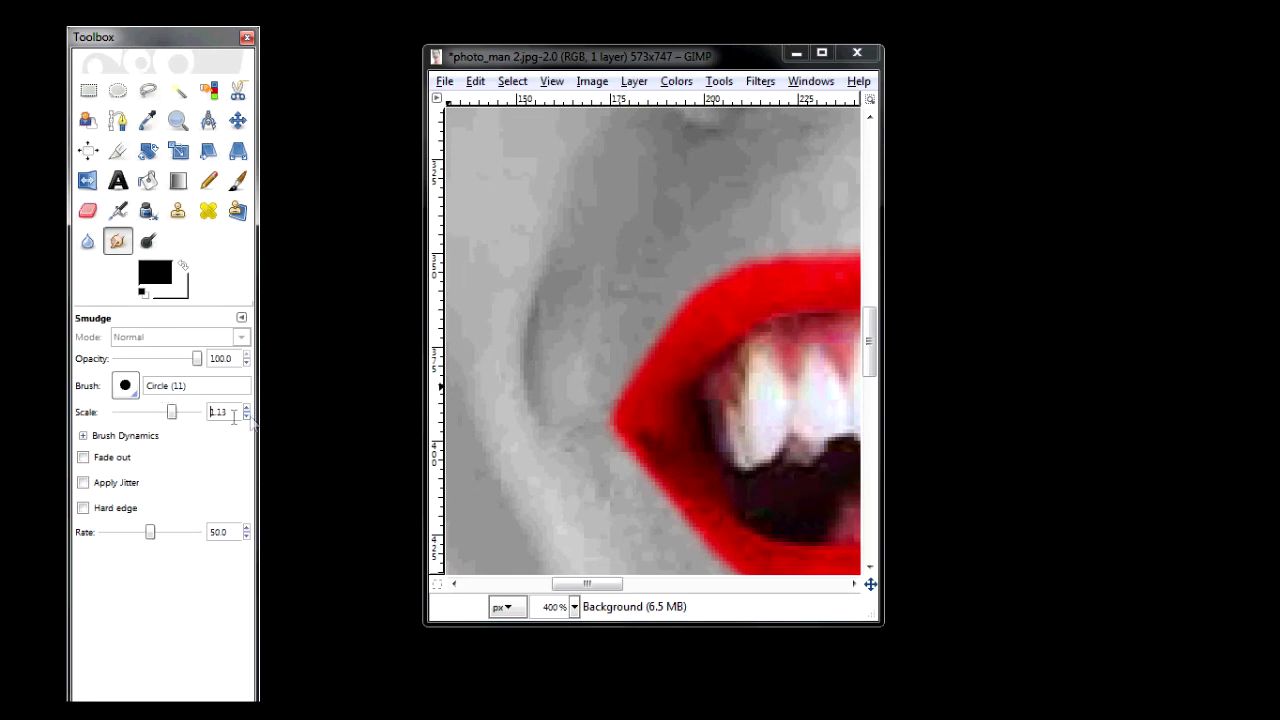
{"action": "left_click_drag", "start_coordinate": [226, 412], "coordinate": [204, 416]}
{"action": "type", "text": "0.9"}
{"action": "key", "text": "Return"}
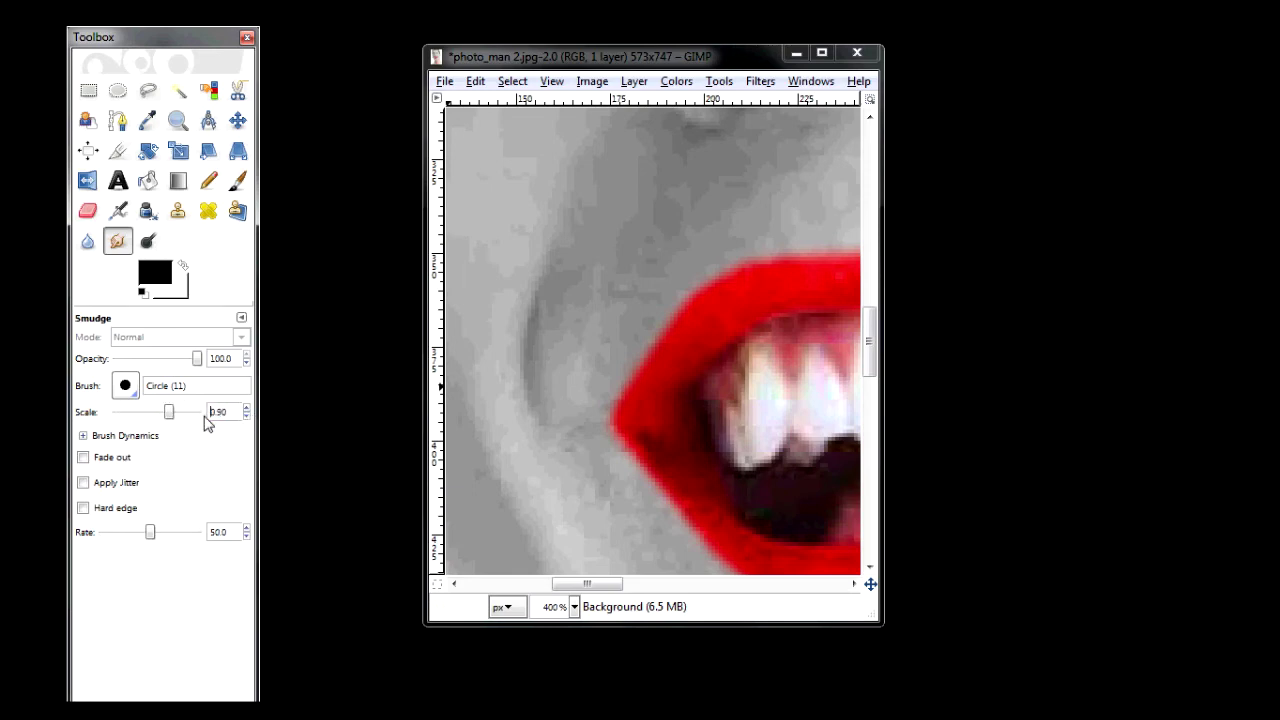
Smear the left lip corner outward into a long thin point.
{"action": "left_click", "coordinate": [645, 412]}
{"action": "mouse_move", "coordinate": [626, 406]}
{"action": "left_mouse_down"}
{"action": "mouse_move", "coordinate": [585, 400]}
{"action": "mouse_move", "coordinate": [550, 380]}
{"action": "mouse_move", "coordinate": [564, 376]}
{"action": "mouse_move", "coordinate": [515, 362]}
{"action": "mouse_move", "coordinate": [575, 371]}
{"action": "mouse_move", "coordinate": [468, 335]}
{"action": "left_mouse_up"}
{"action": "scroll", "coordinate": [643, 587], "scroll_direction": "left", "scroll_amount": 2}
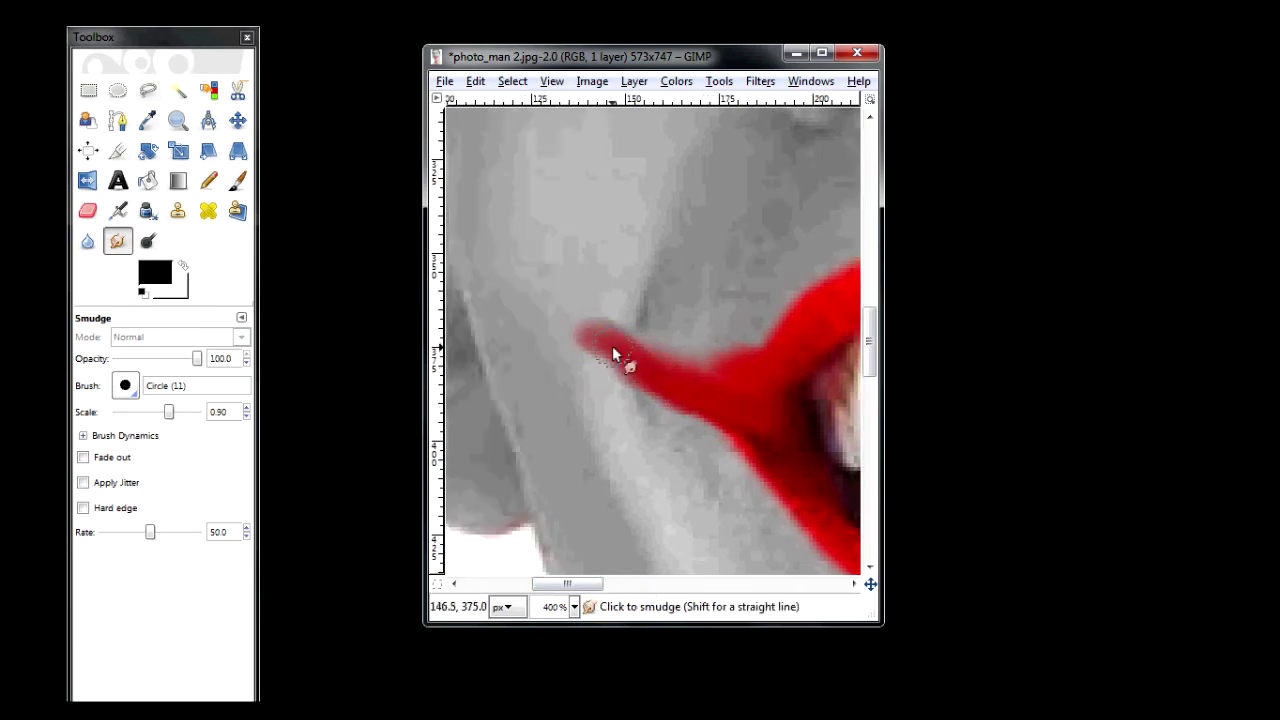
{"action": "scroll", "coordinate": [690, 585], "scroll_direction": "right", "scroll_amount": 12}
Stretch the right lip corner up toward the cheek, then zoom out to 66.7%.
{"action": "left_click_drag", "start_coordinate": [571, 263], "coordinate": [654, 220]}
{"action": "left_click_drag", "start_coordinate": [610, 258], "coordinate": [719, 187]}
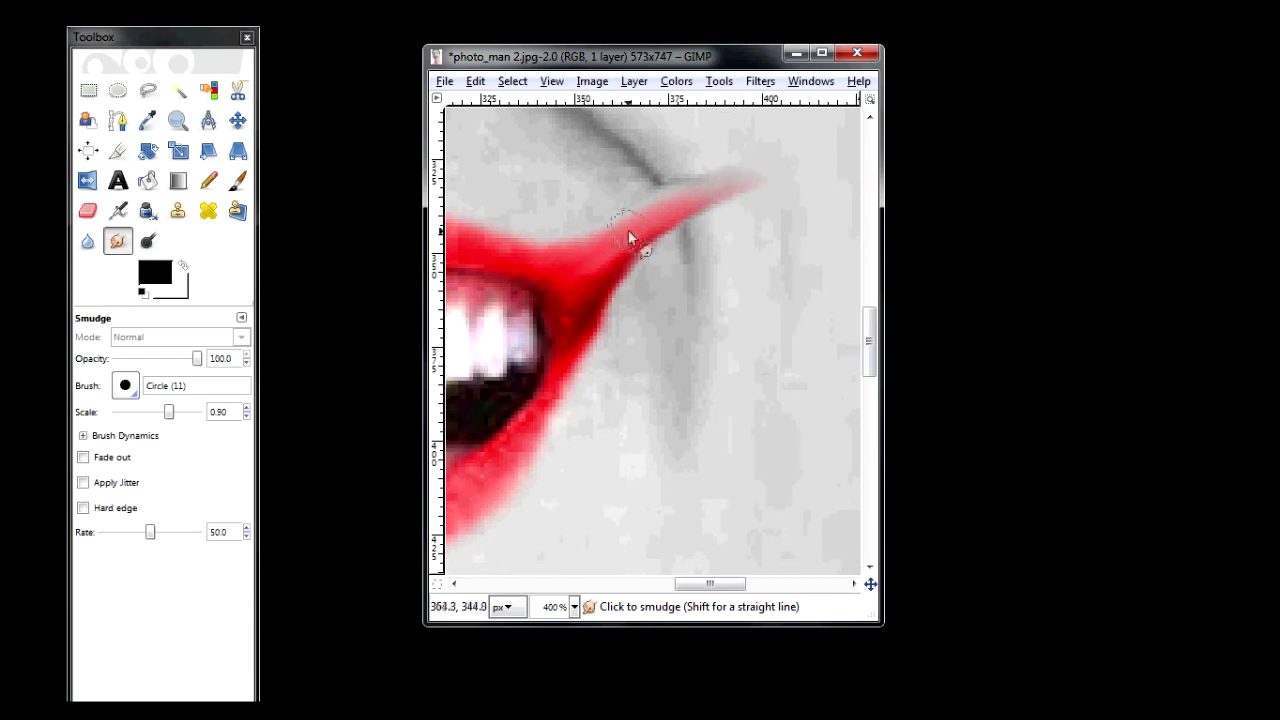
{"action": "left_click_drag", "start_coordinate": [574, 252], "coordinate": [740, 190]}
{"action": "scroll", "coordinate": [703, 591], "scroll_direction": "left", "scroll_amount": 3}
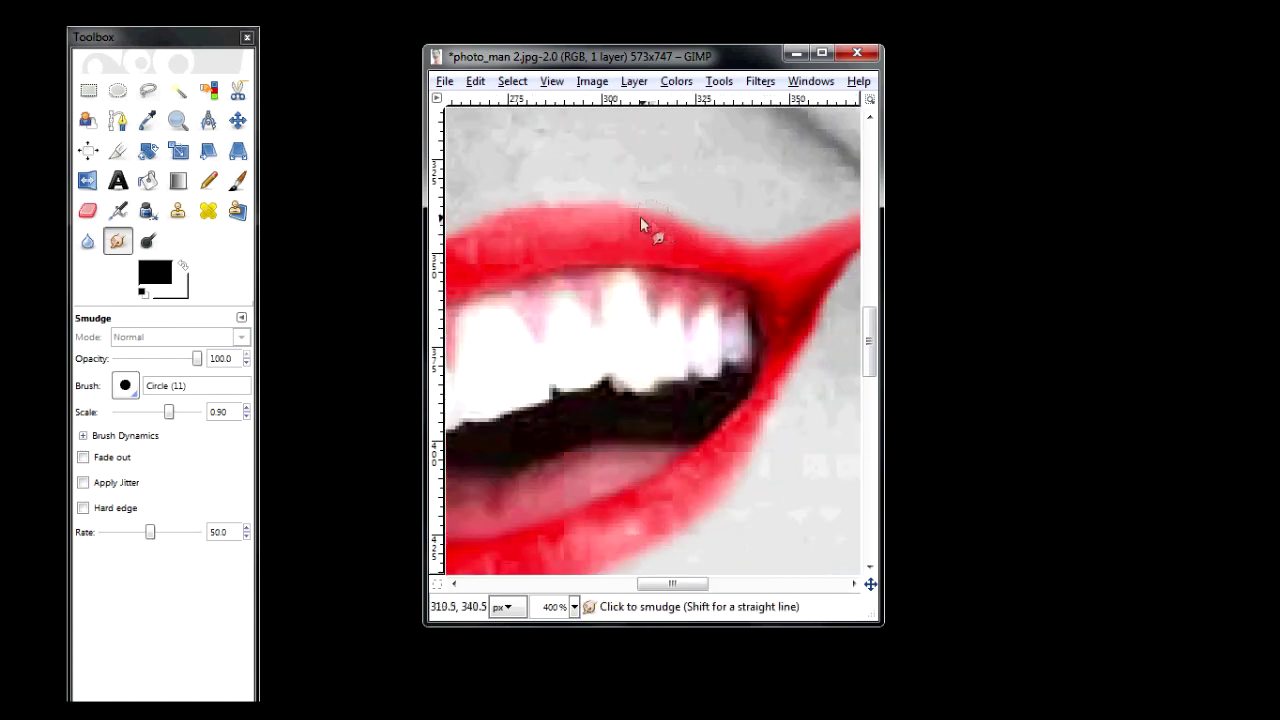
{"action": "scroll", "coordinate": [717, 567], "scroll_direction": "down", "scroll_amount": 3}
{"action": "scroll", "coordinate": [657, 586], "scroll_direction": "left", "scroll_amount": 5}
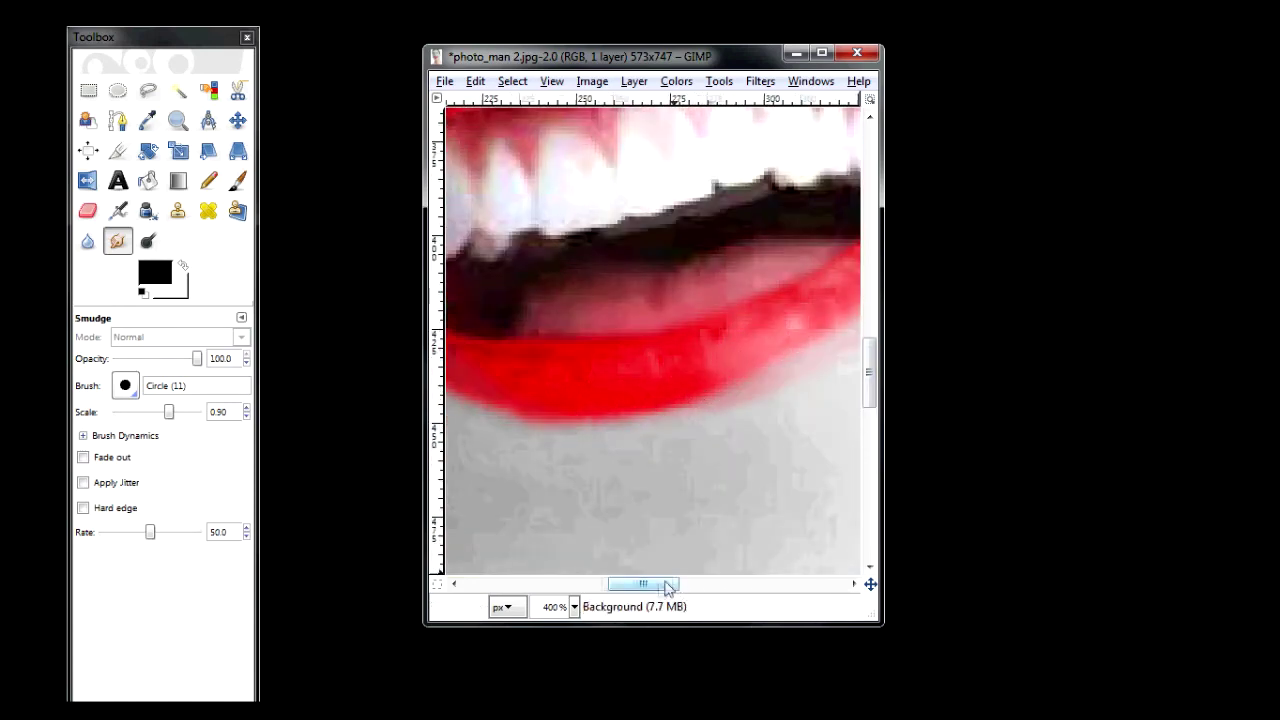
{"action": "scroll", "coordinate": [677, 589], "scroll_direction": "left", "scroll_amount": 5}
{"action": "left_click", "coordinate": [566, 607]}
{"action": "left_click", "coordinate": [558, 482]}
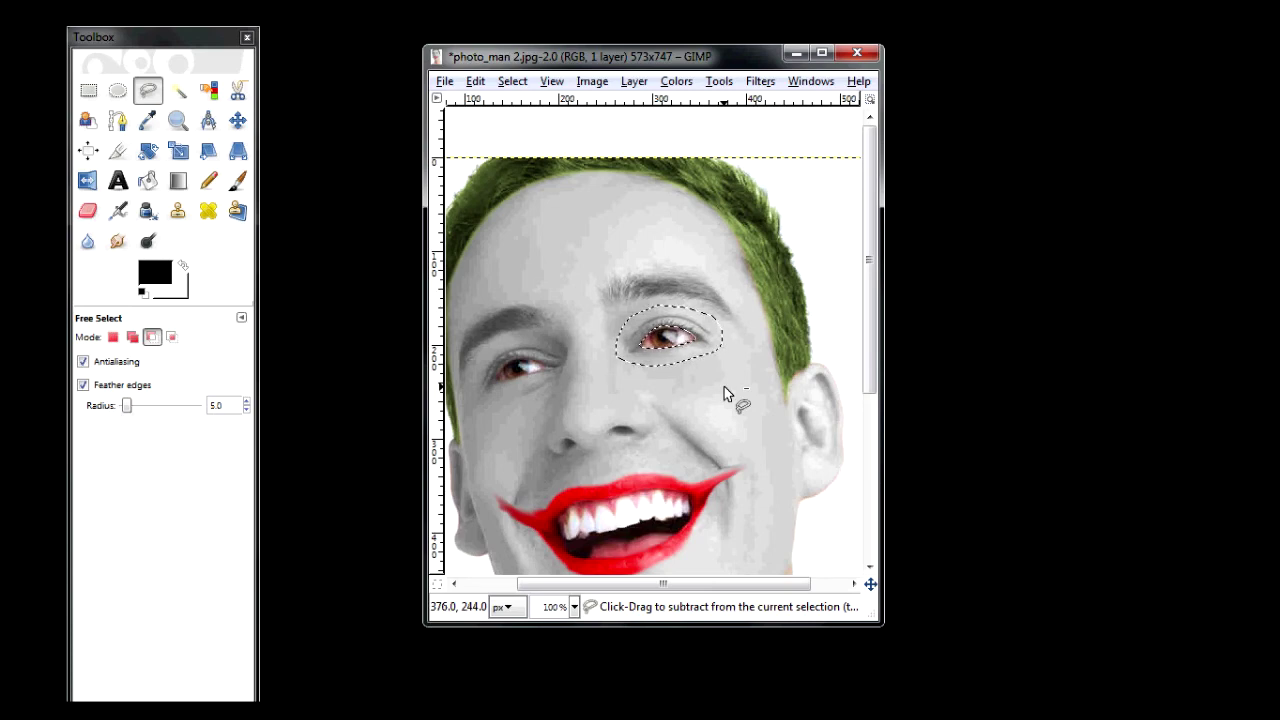
Open the Colors menu to adjust the selected eye area.
{"action": "left_click", "coordinate": [677, 82]}
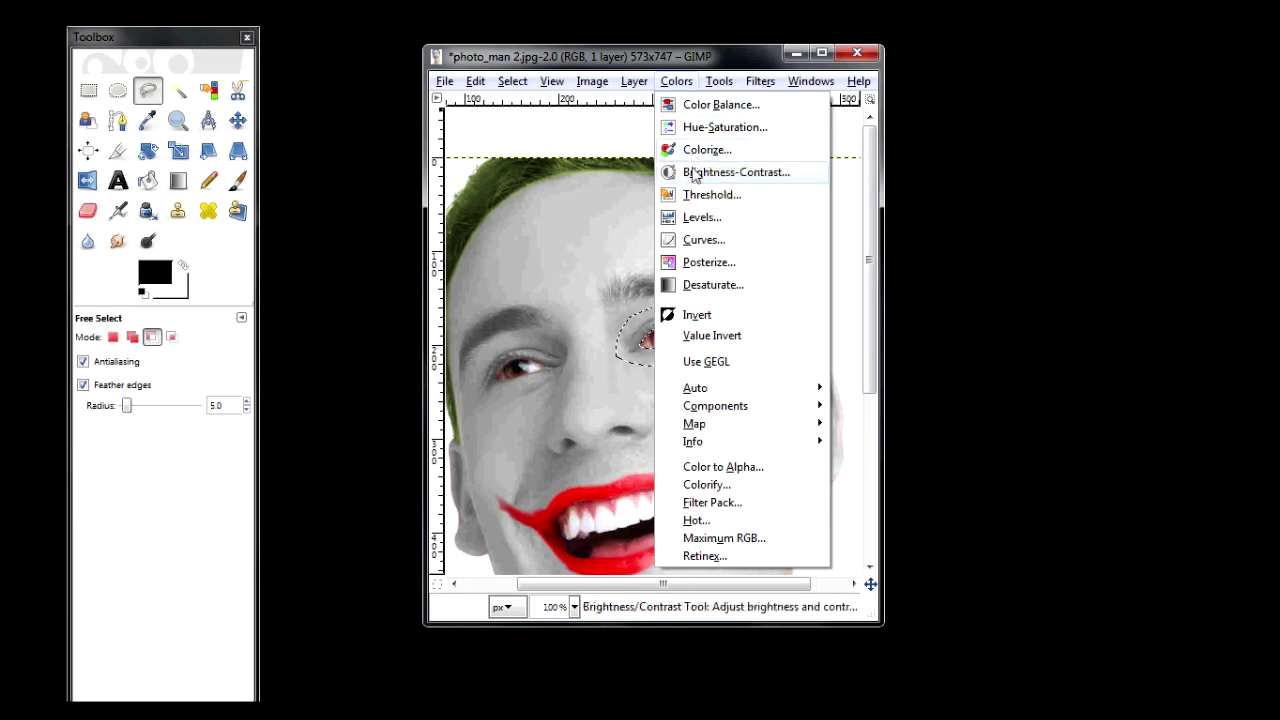
Darken the selected eye area to near-black with a Levels midtone input of 0.18.
{"action": "left_click", "coordinate": [695, 218]}
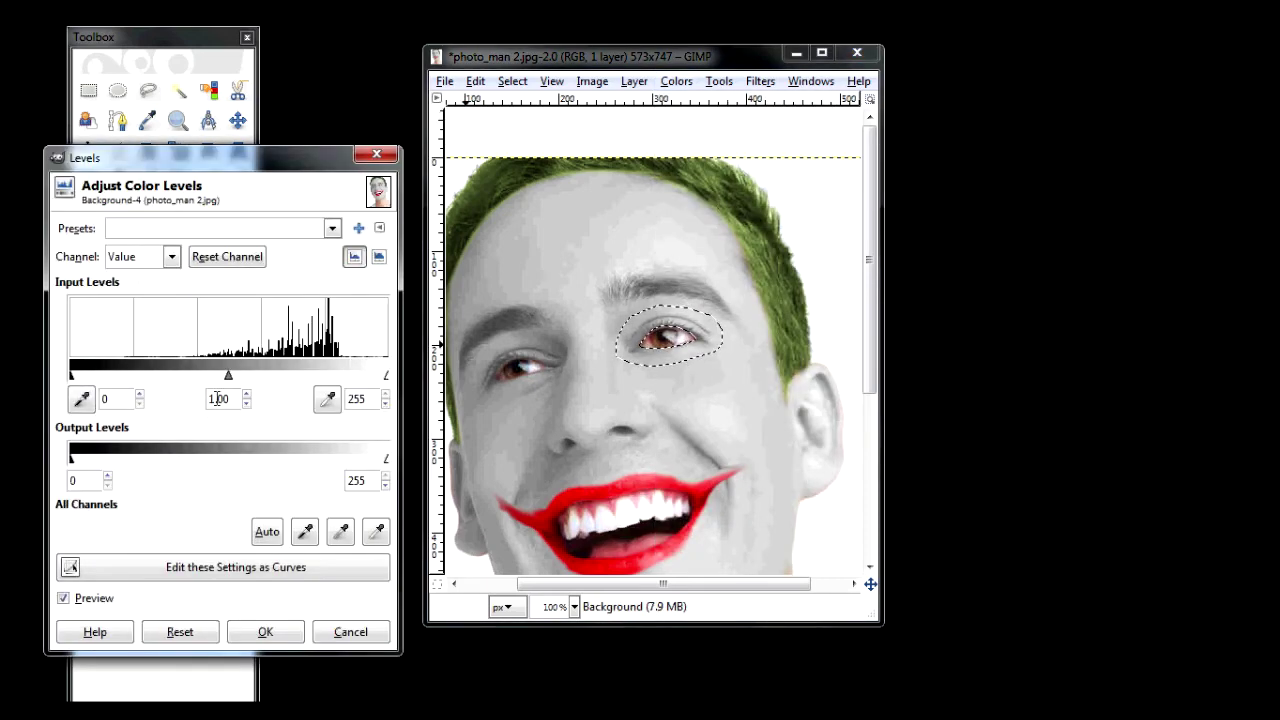
{"action": "left_click_drag", "start_coordinate": [229, 378], "coordinate": [348, 378]}
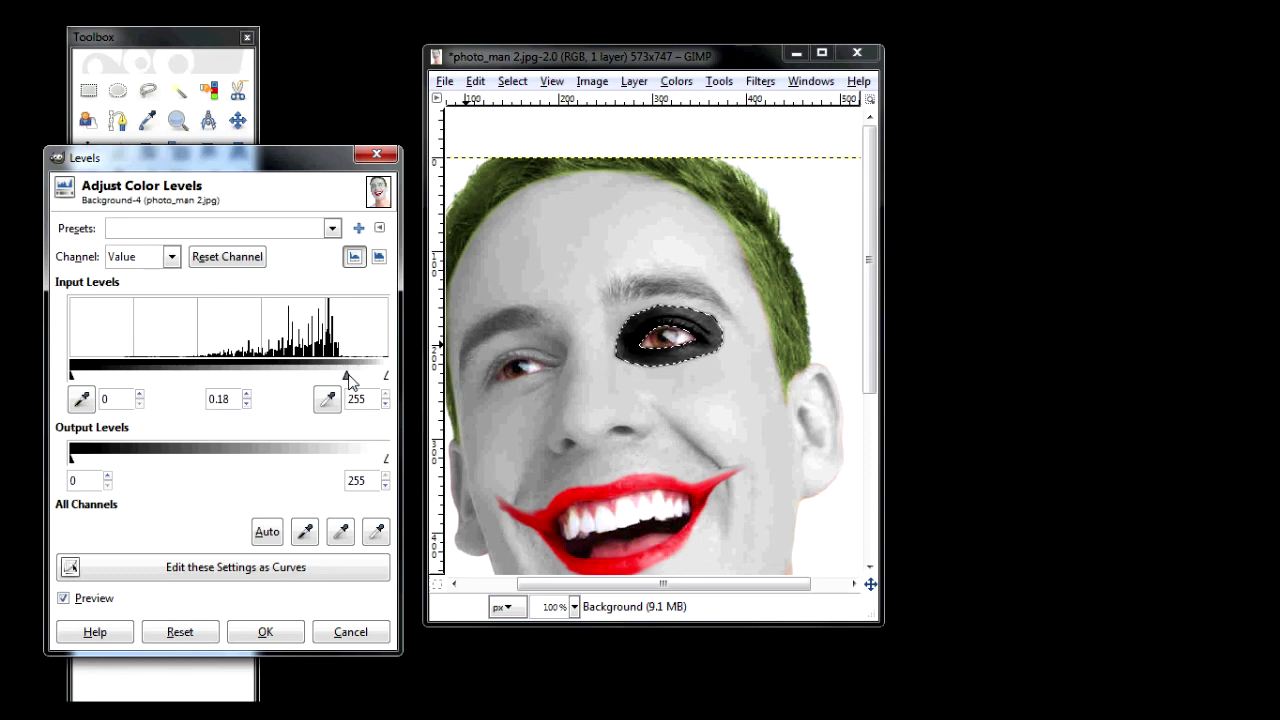
{"action": "left_click", "coordinate": [265, 632]}
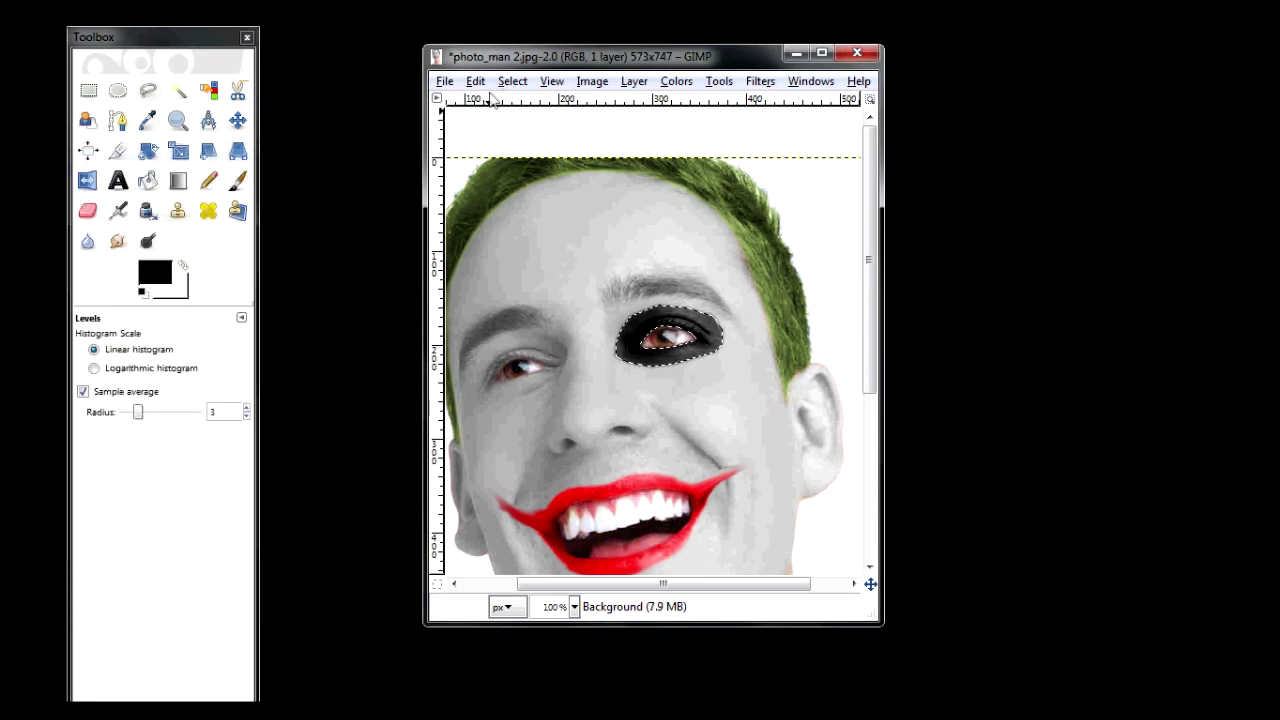
{"action": "left_click", "coordinate": [512, 81]}
Remove the eye selection and zoom in on the black eye patch, settling at 200%.
{"action": "left_click", "coordinate": [532, 127]}
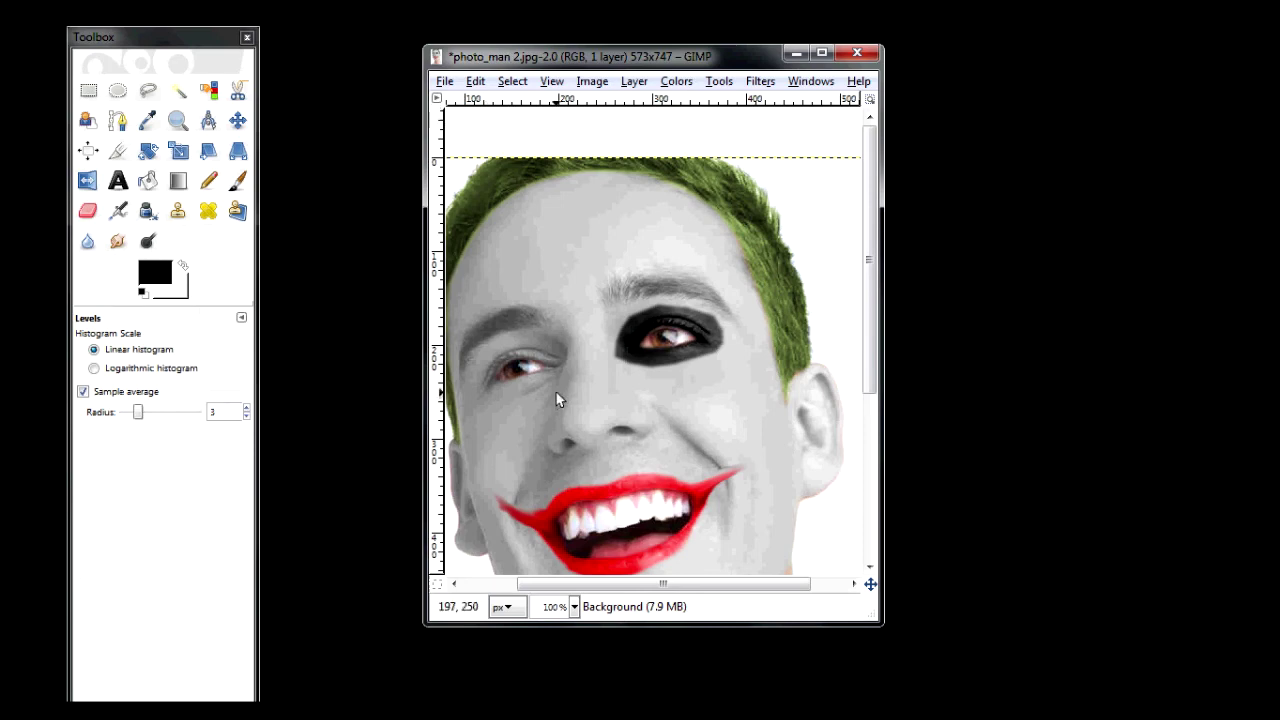
{"action": "left_click", "coordinate": [574, 607]}
{"action": "left_click", "coordinate": [574, 413]}
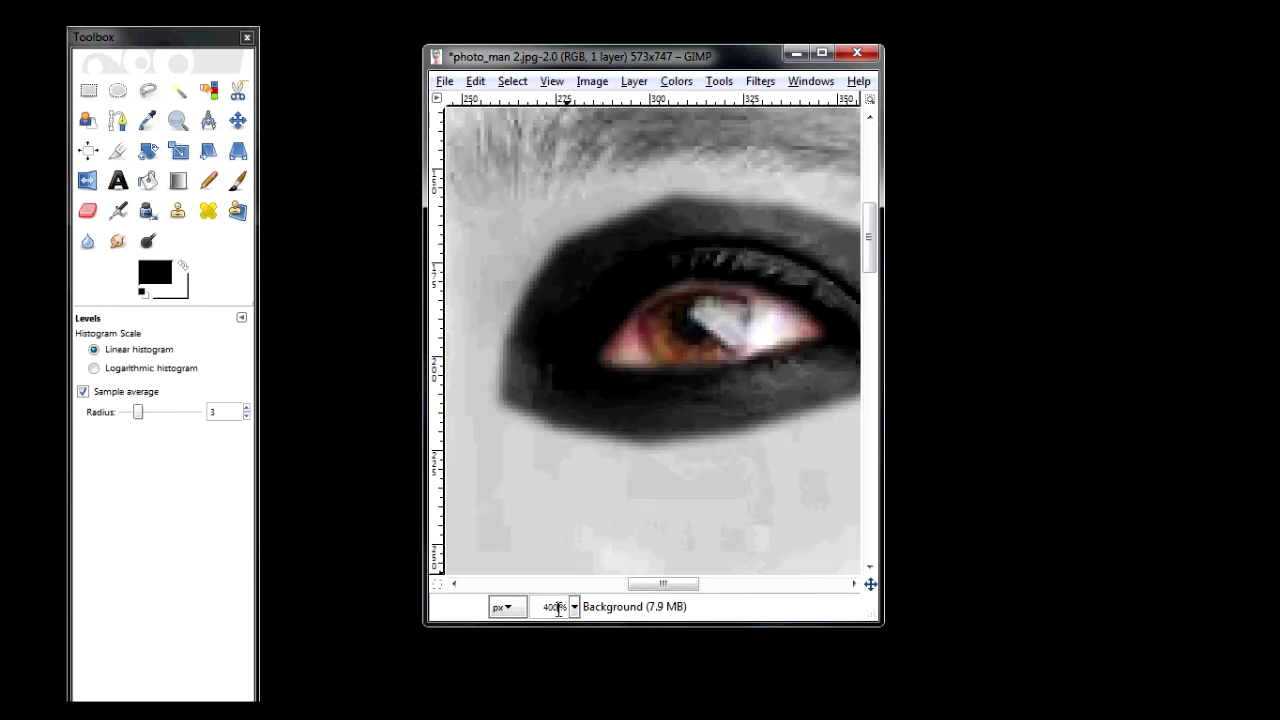
{"action": "left_click_drag", "start_coordinate": [558, 611], "coordinate": [546, 607]}
{"action": "type", "text": "350"}
{"action": "key", "text": "Return"}
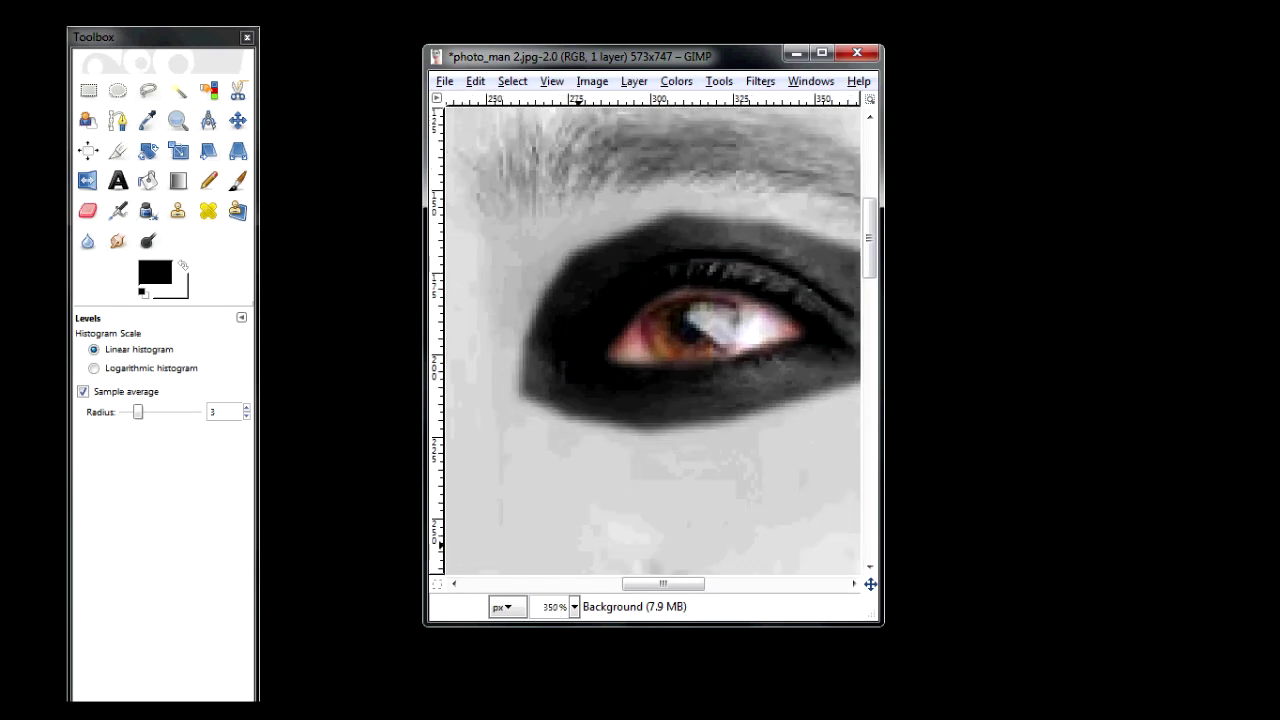
{"action": "left_click", "coordinate": [574, 607]}
{"action": "left_click", "coordinate": [562, 434]}
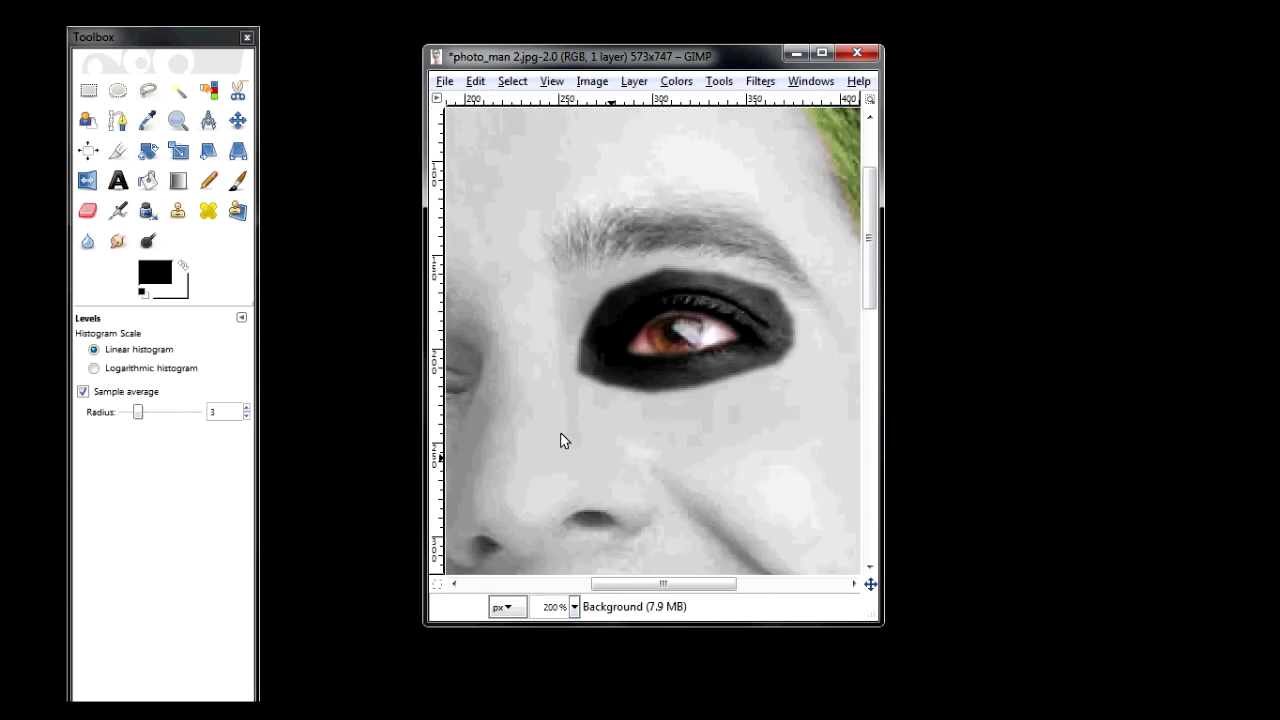
{"action": "scroll", "coordinate": [703, 588], "scroll_direction": "right", "scroll_amount": 2}
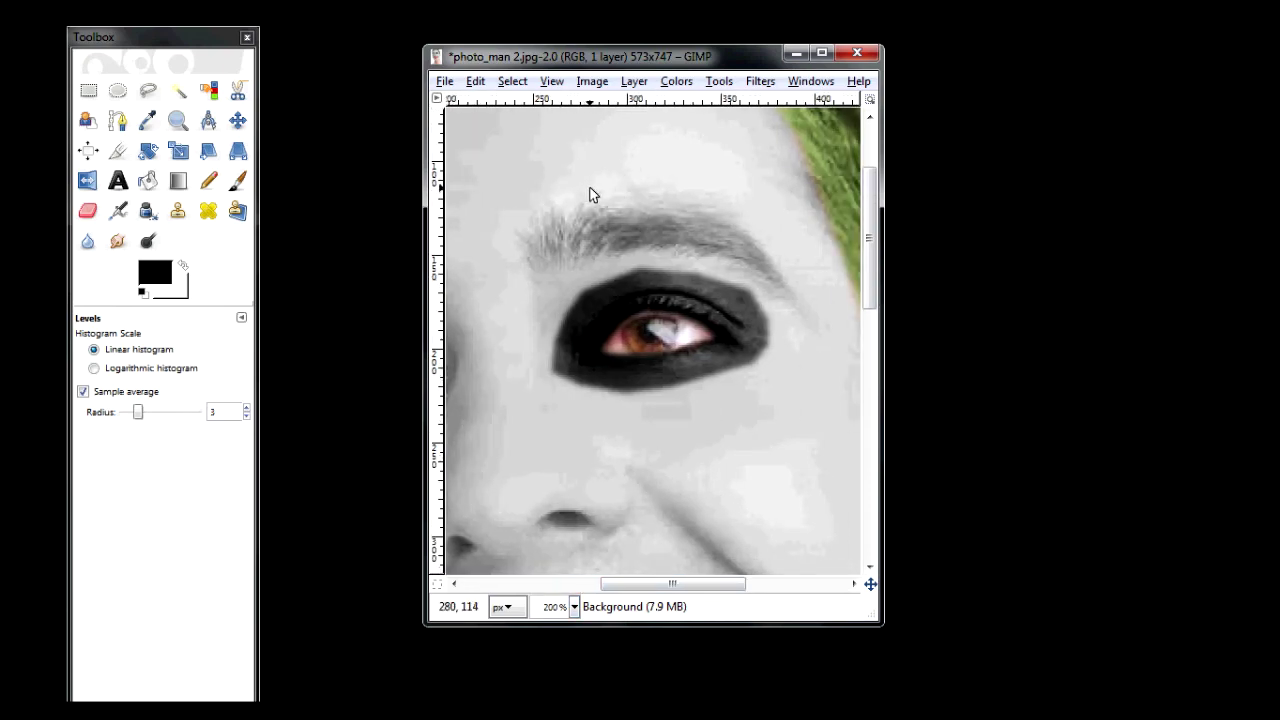
Smudge the black eye-shadow edges outward into ragged spikes, then zoom out to 66.7%.
{"action": "left_click", "coordinate": [118, 242]}
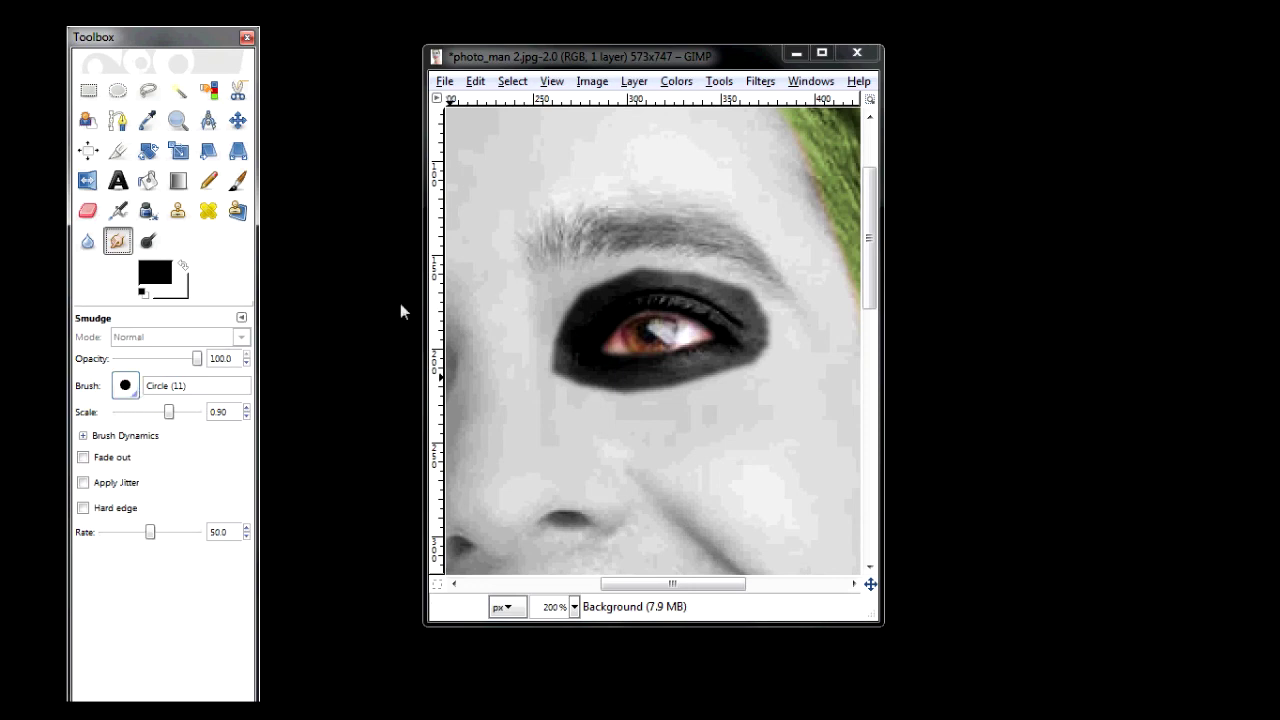
{"action": "left_click", "coordinate": [577, 282]}
{"action": "mouse_move", "coordinate": [577, 282]}
{"action": "left_mouse_down"}
{"action": "mouse_move", "coordinate": [602, 271]}
{"action": "mouse_move", "coordinate": [555, 336]}
{"action": "mouse_move", "coordinate": [561, 363]}
{"action": "mouse_move", "coordinate": [607, 392]}
{"action": "mouse_move", "coordinate": [642, 394]}
{"action": "mouse_move", "coordinate": [627, 398]}
{"action": "mouse_move", "coordinate": [731, 392]}
{"action": "mouse_move", "coordinate": [753, 359]}
{"action": "mouse_move", "coordinate": [798, 338]}
{"action": "mouse_move", "coordinate": [790, 310]}
{"action": "mouse_move", "coordinate": [749, 277]}
{"action": "mouse_move", "coordinate": [640, 271]}
{"action": "mouse_move", "coordinate": [691, 271]}
{"action": "mouse_move", "coordinate": [717, 253]}
{"action": "mouse_move", "coordinate": [737, 263]}
{"action": "mouse_move", "coordinate": [733, 303]}
{"action": "mouse_move", "coordinate": [681, 385]}
{"action": "mouse_move", "coordinate": [611, 410]}
{"action": "left_mouse_up"}
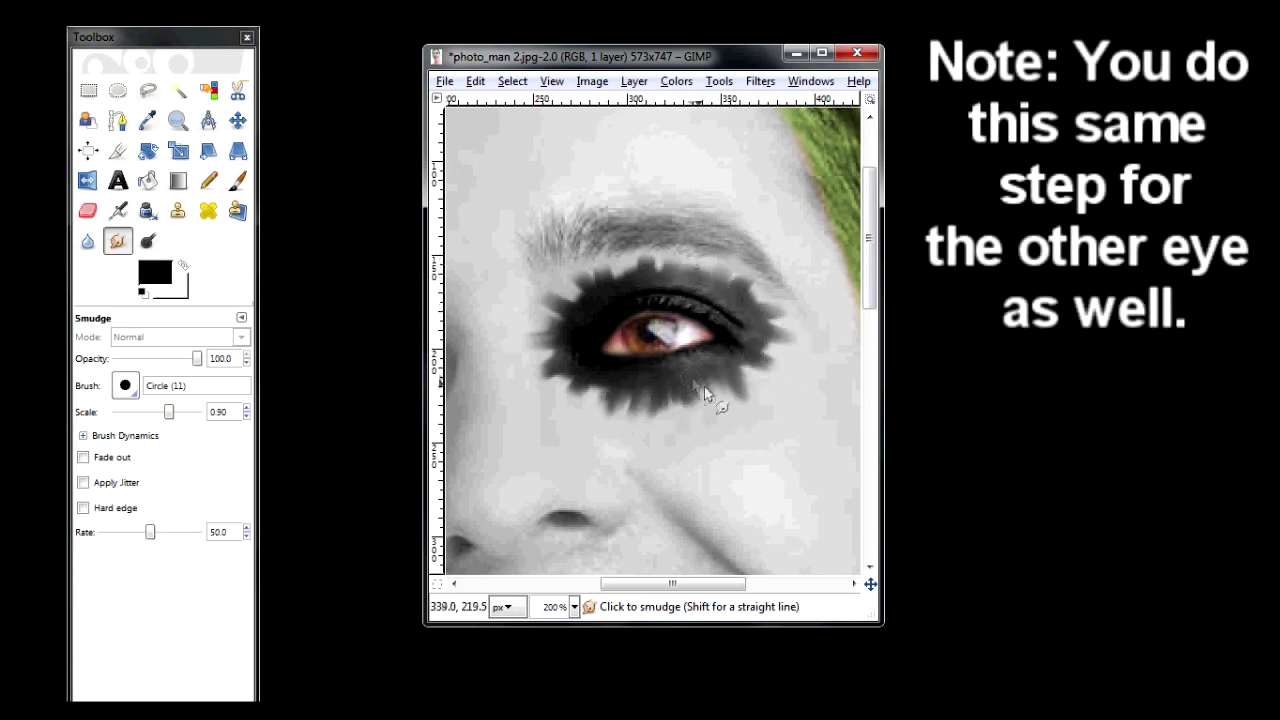
{"action": "left_click", "coordinate": [574, 606]}
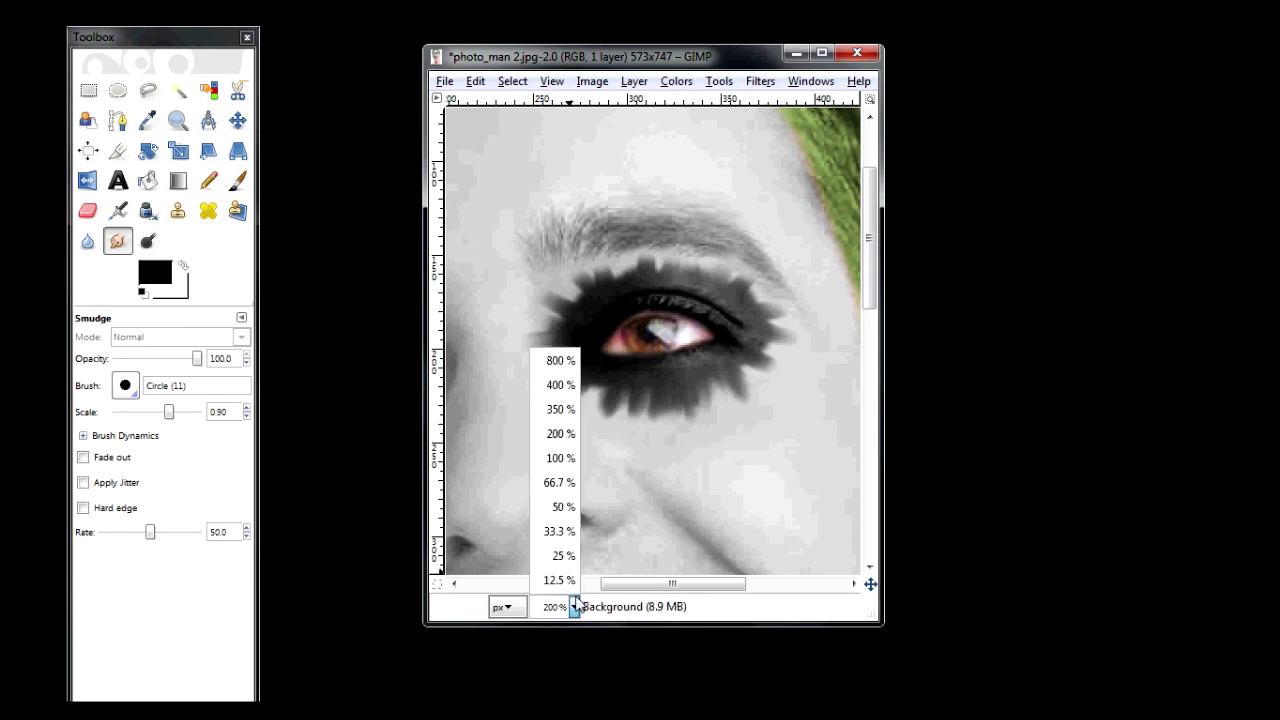
{"action": "left_click", "coordinate": [562, 489]}
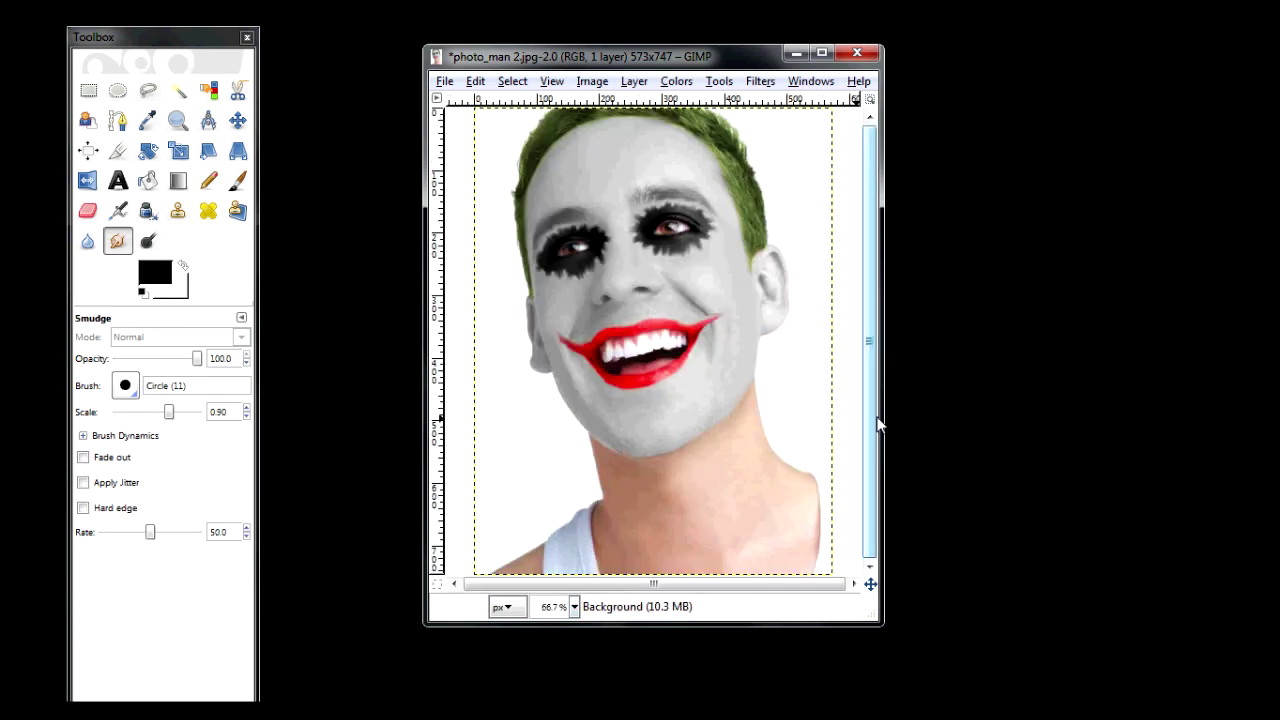